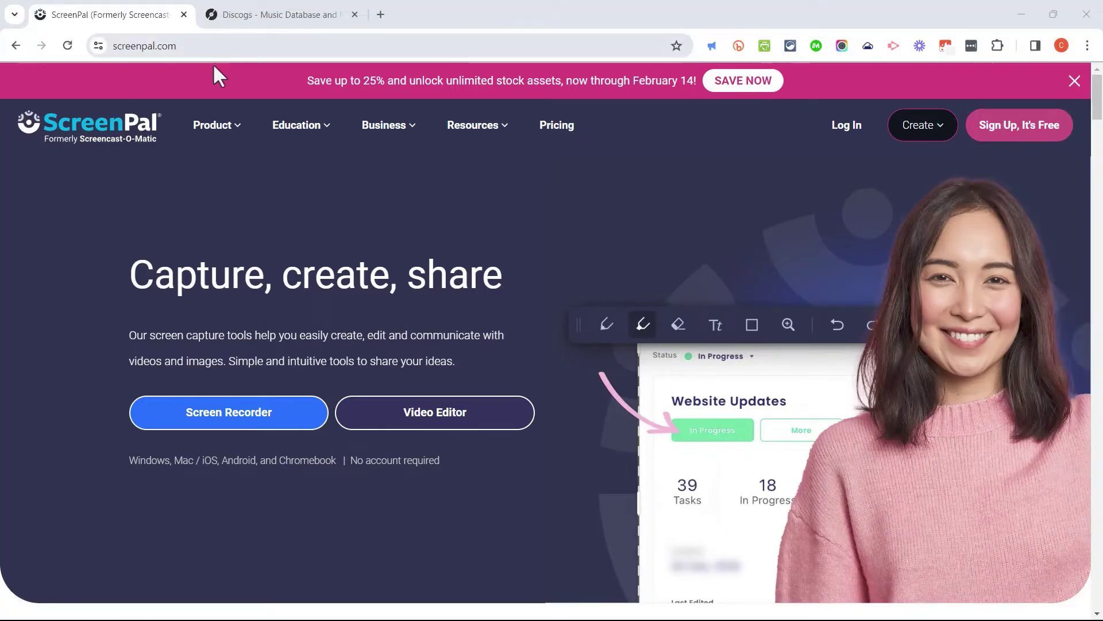
# - Download the ScreenPalSetup installer from the Free screen recorder page and show Chrome's download history
pyautogui.moveTo(296, 125)
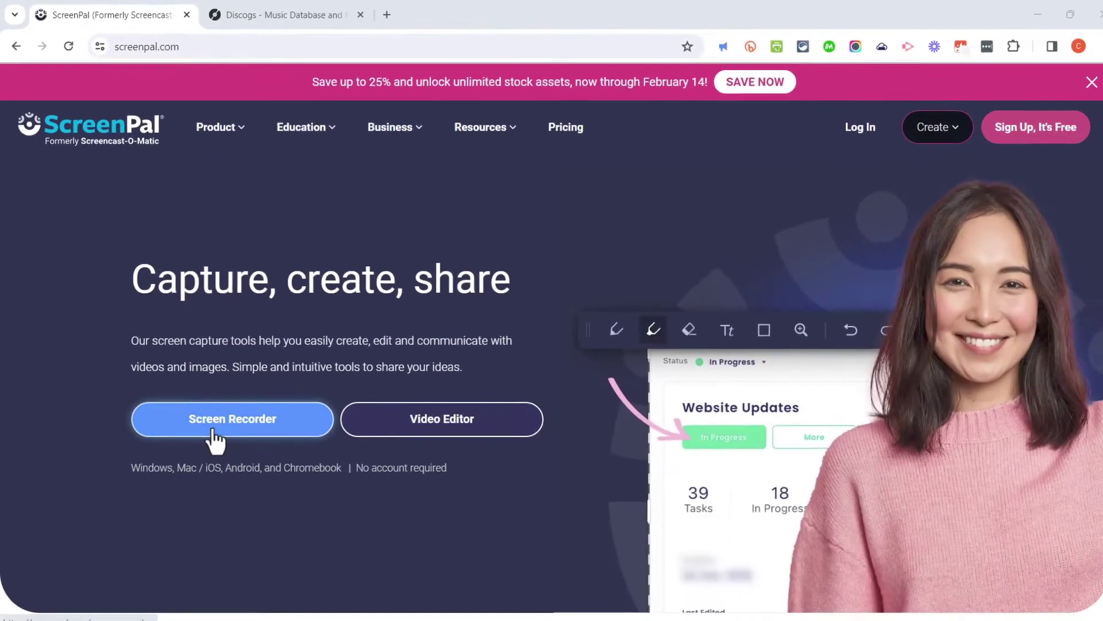
pyautogui.click(214, 437)
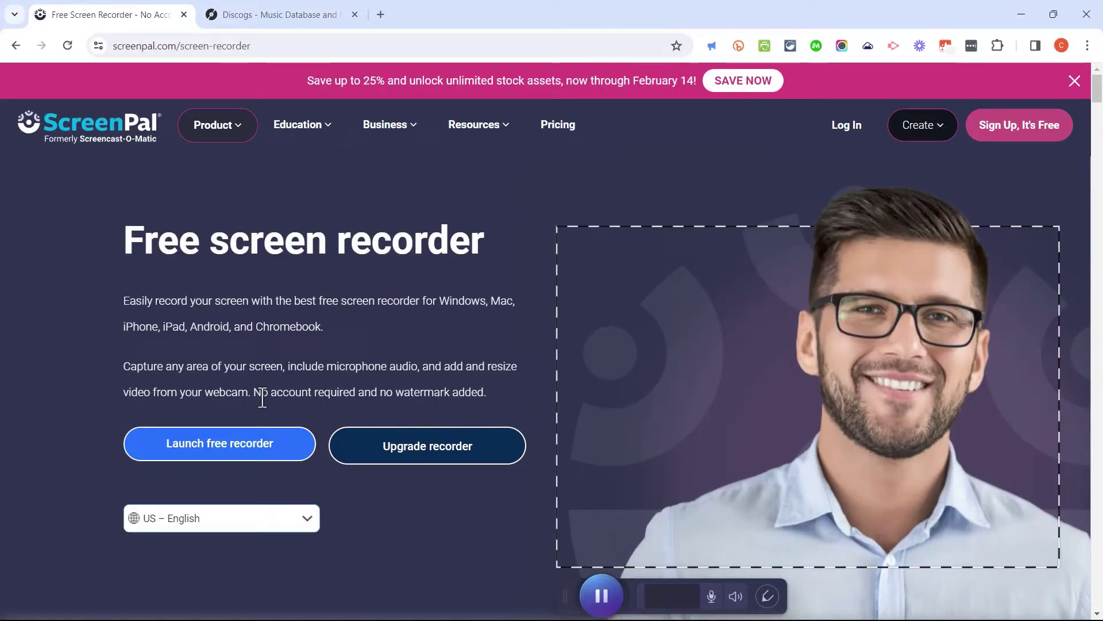
pyautogui.click(197, 444)
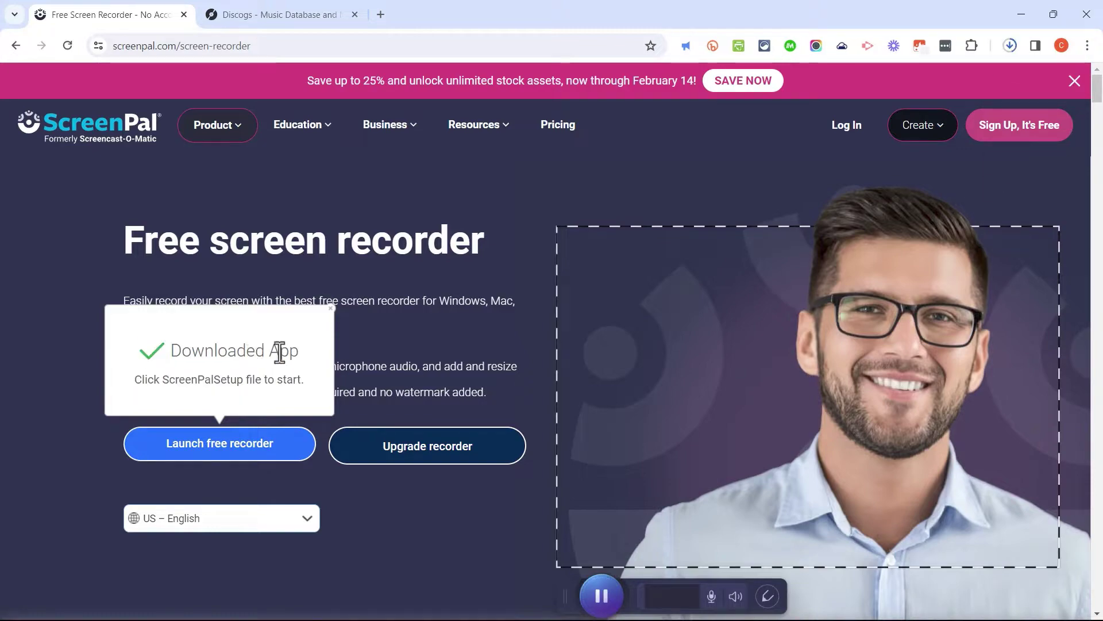
pyautogui.click(1009, 46)
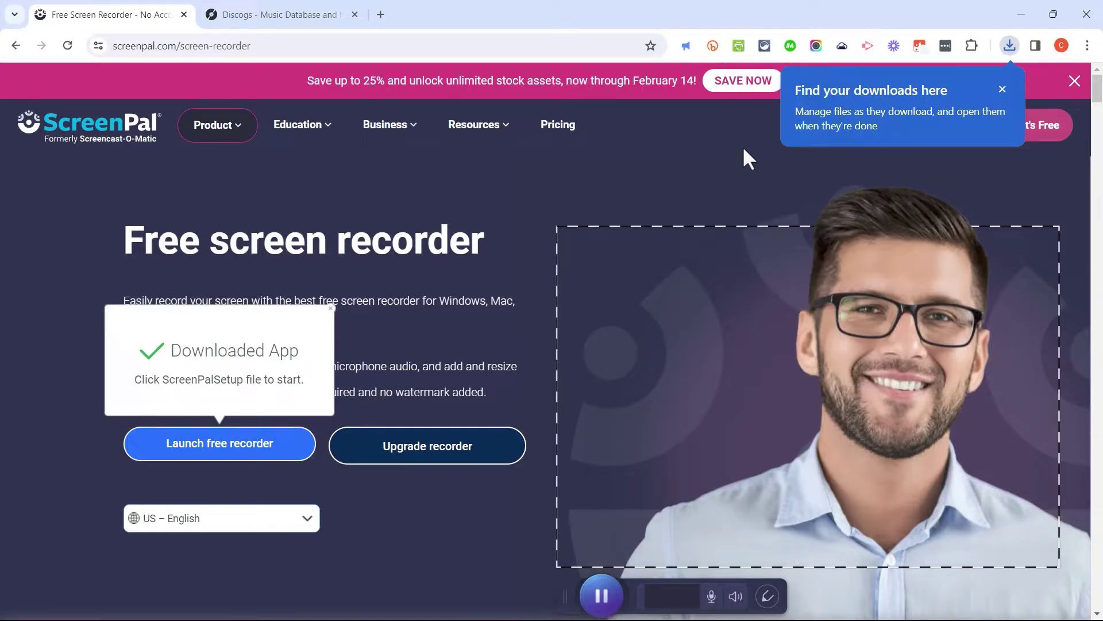
pyautogui.click(1003, 89)
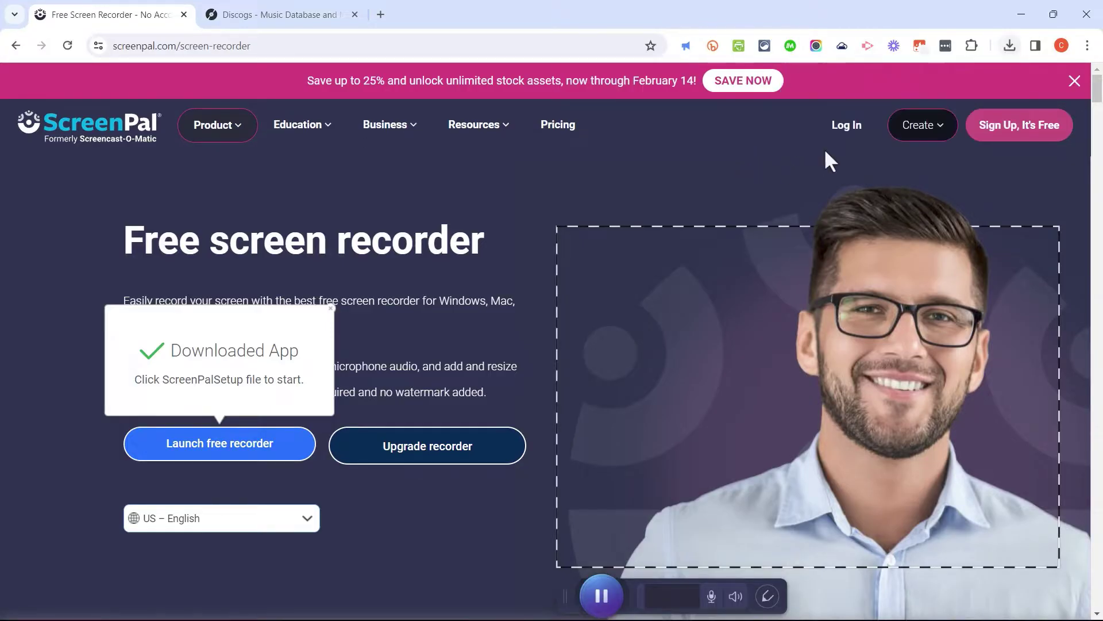
pyautogui.click(1010, 46)
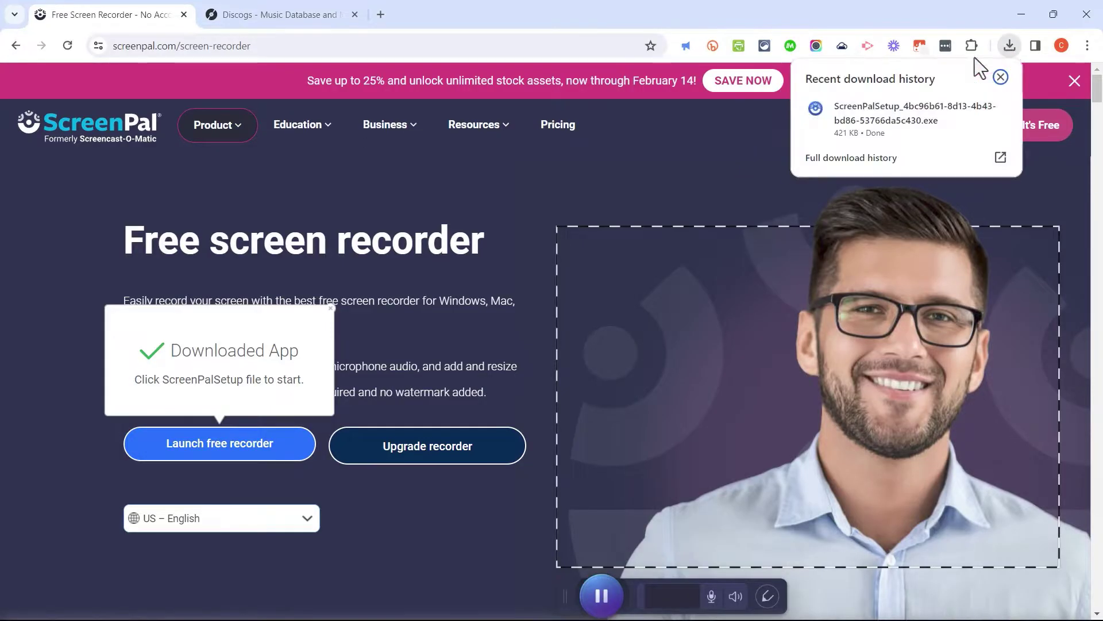
# - Run ScreenPalSetup from the download history to launch the ScreenPal recorder over the browser
pyautogui.click(855, 113)
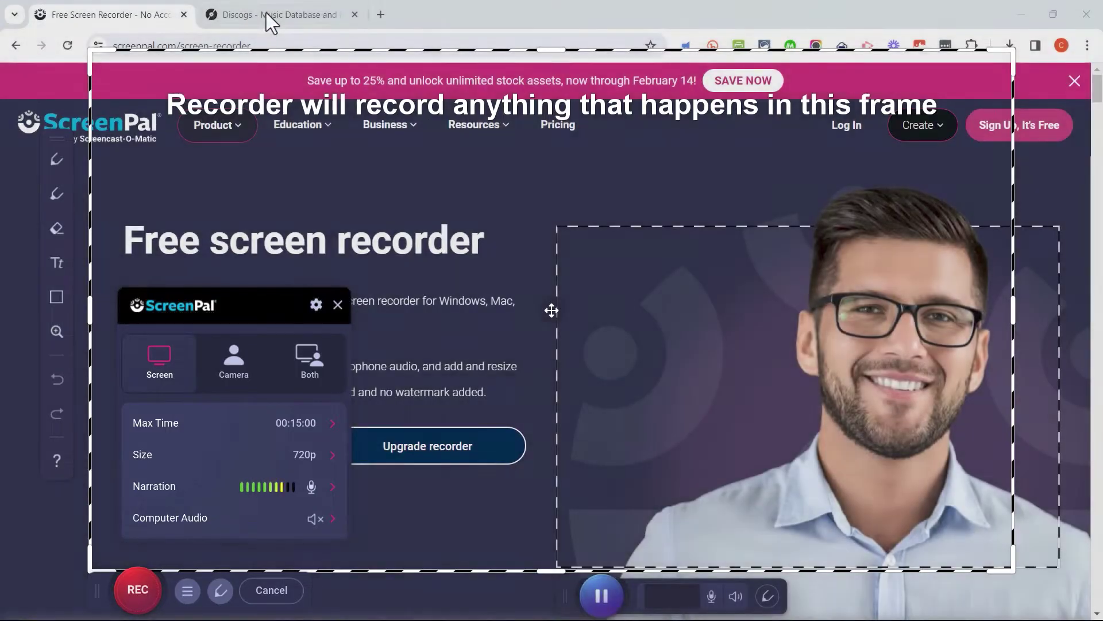
# - Switch to the Discogs homepage tab so it sits inside the recording frame
pyautogui.click(267, 15)
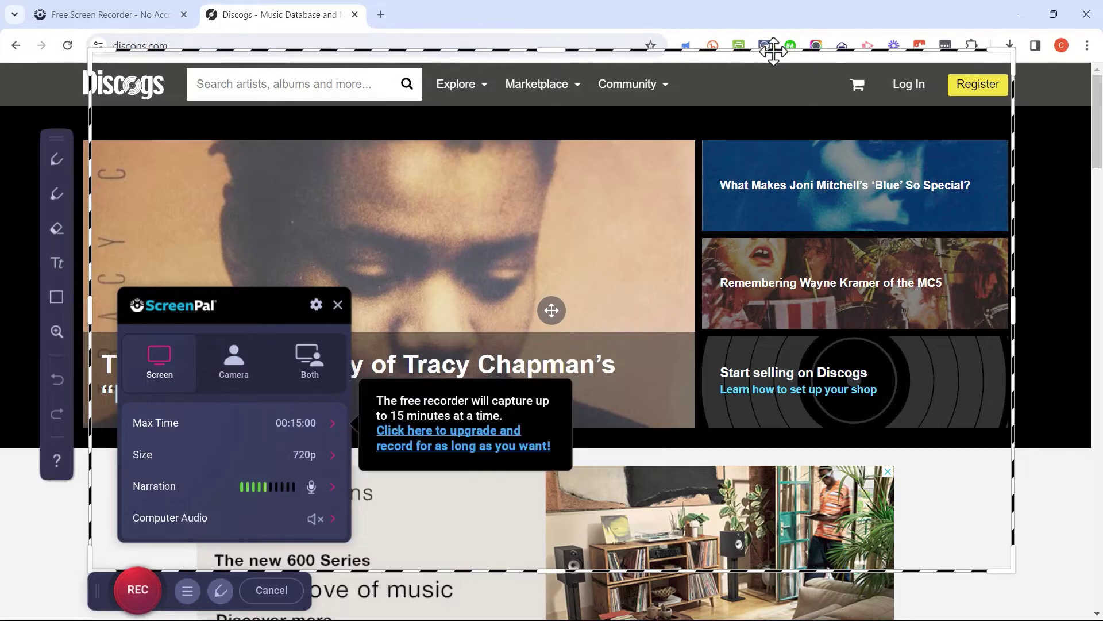
# - Set the recording size to Fullscreen and narration to Default Microphone
pyautogui.click(318, 452)
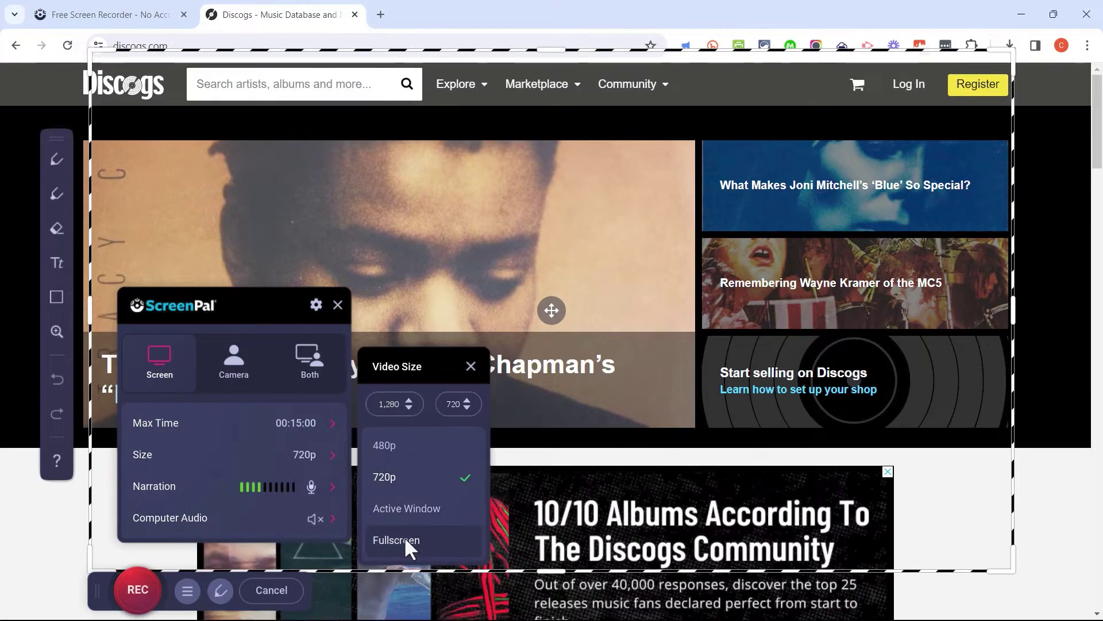
pyautogui.click(404, 537)
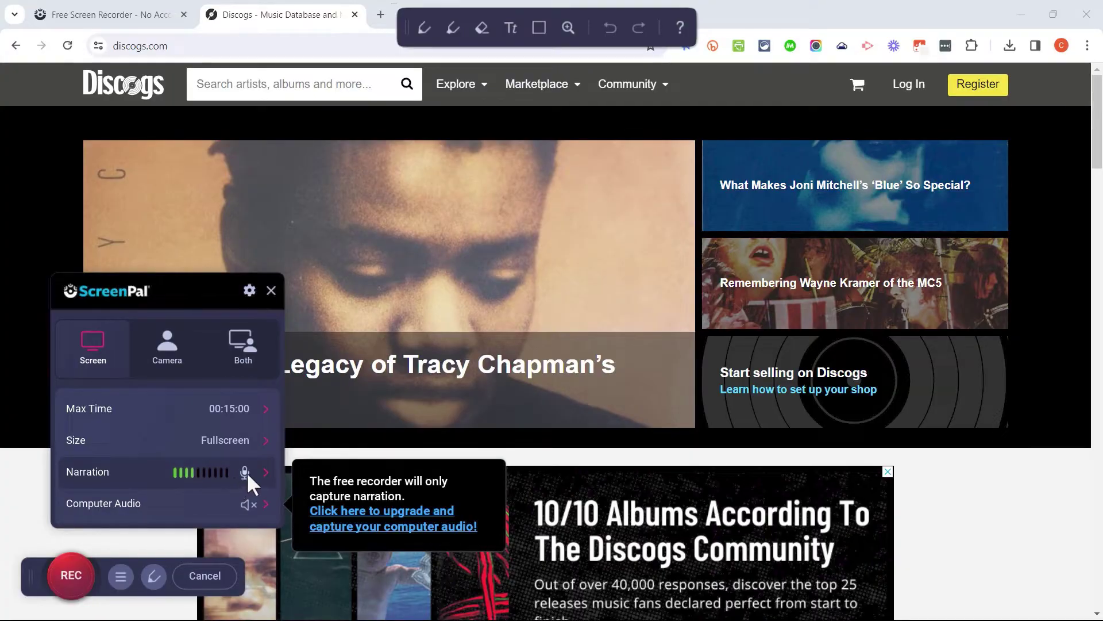
pyautogui.click(265, 471)
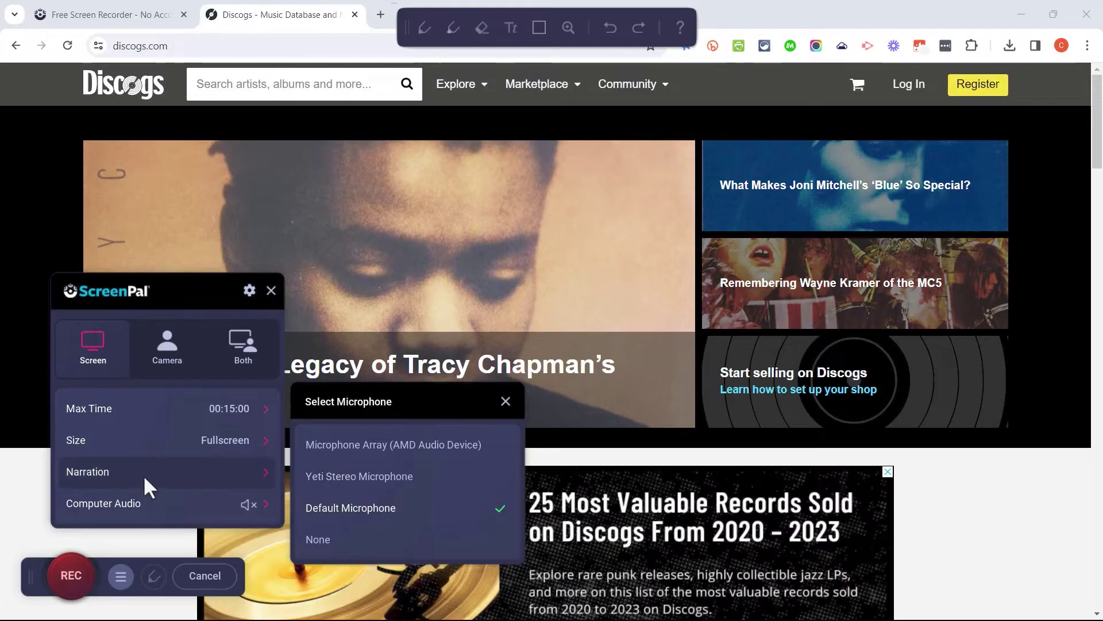
pyautogui.click(138, 469)
pyautogui.moveTo(175, 492)
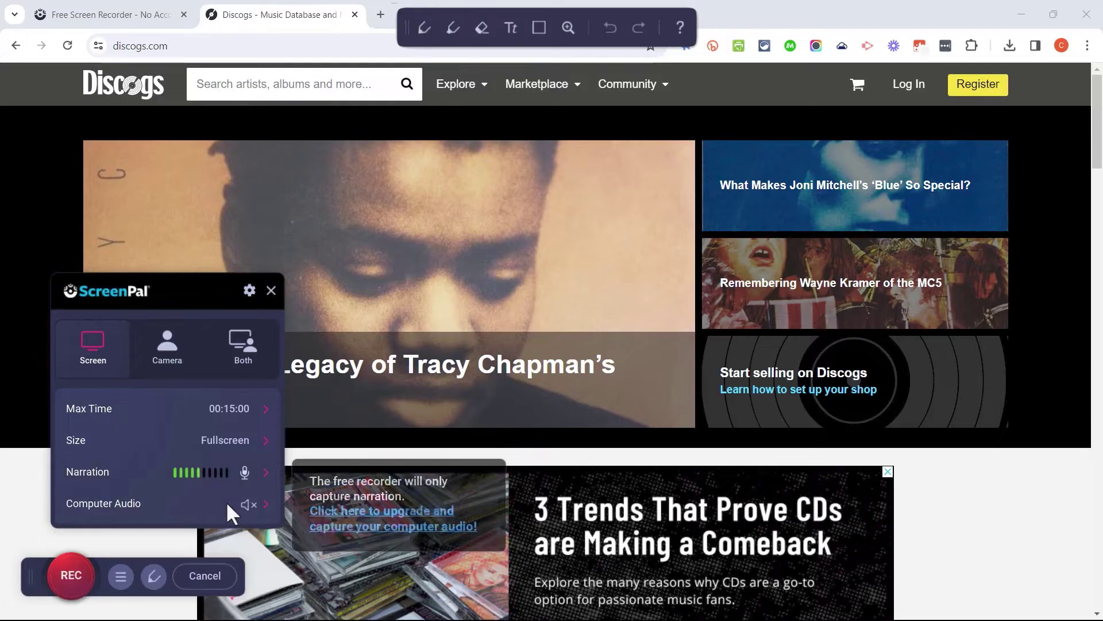
pyautogui.moveTo(217, 406)
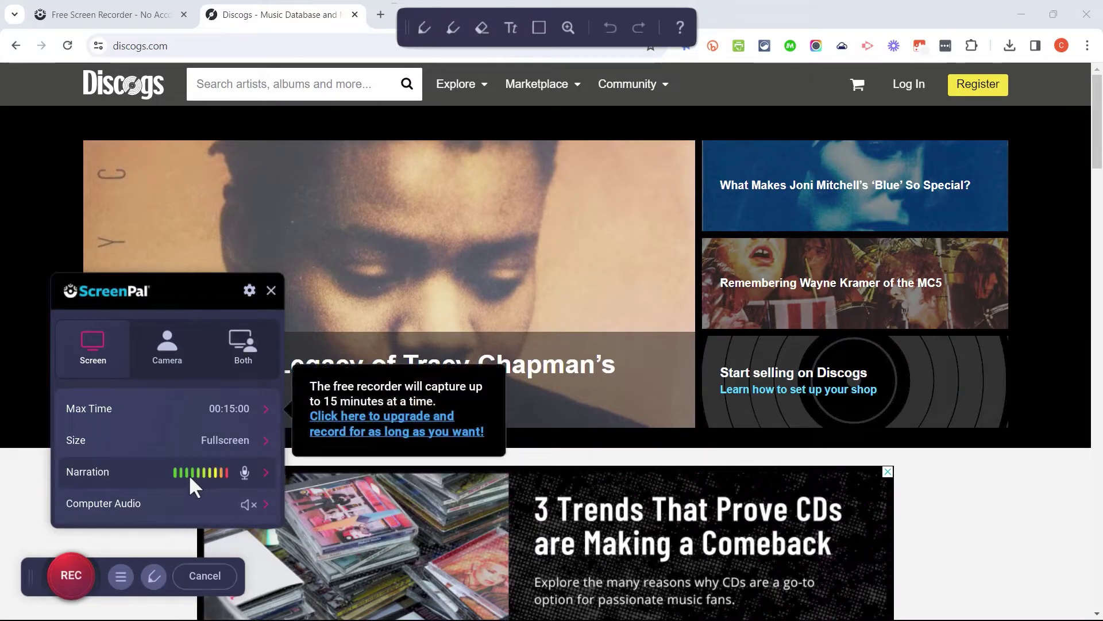
# - Review the Recorder Preferences, then start recording the Discogs page
pyautogui.click(247, 289)
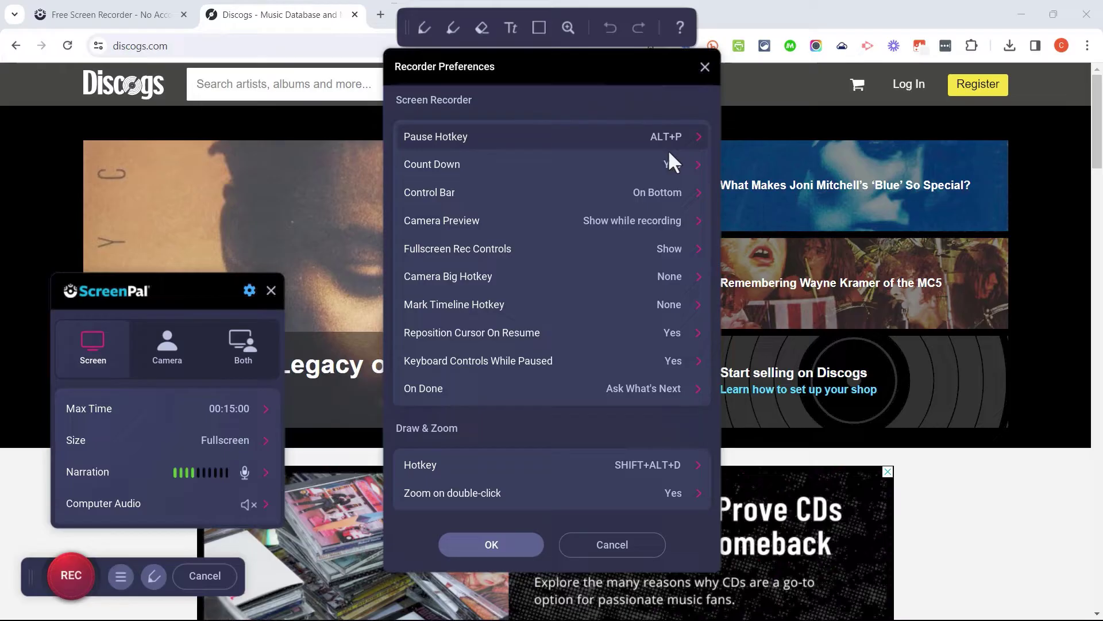
pyautogui.click(705, 67)
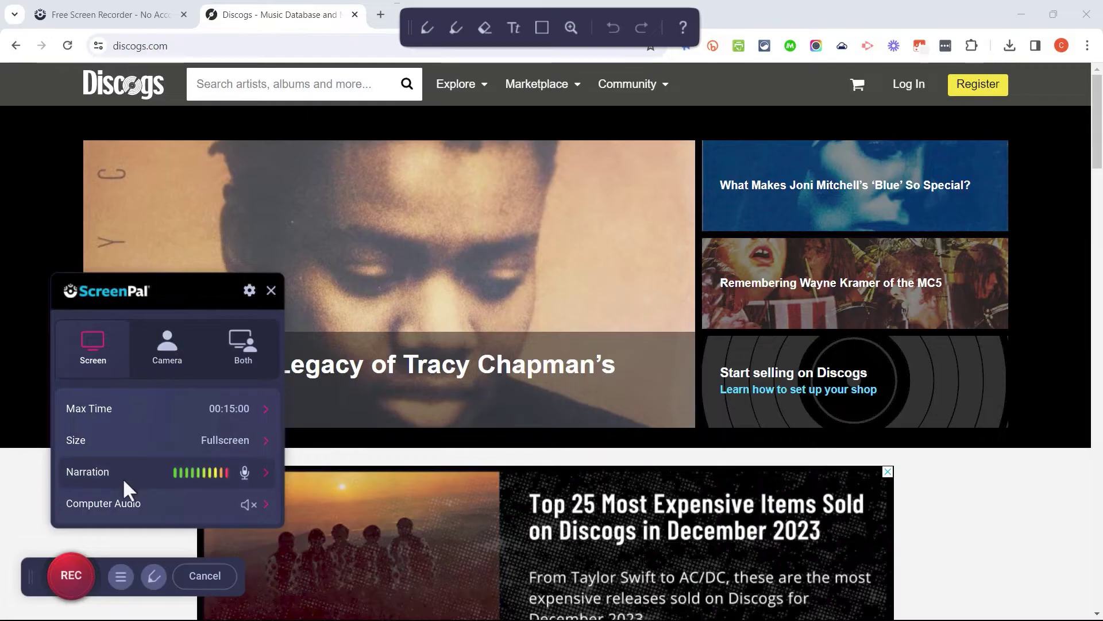
pyautogui.click(66, 573)
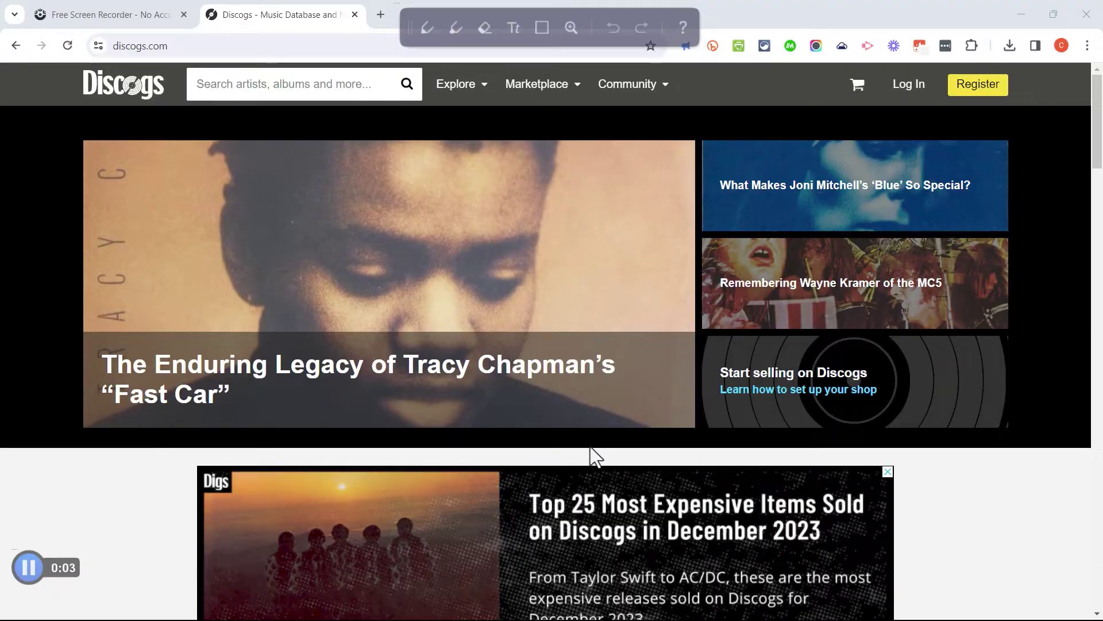
# - Search Discogs for 'new wave'
pyautogui.click(317, 88)
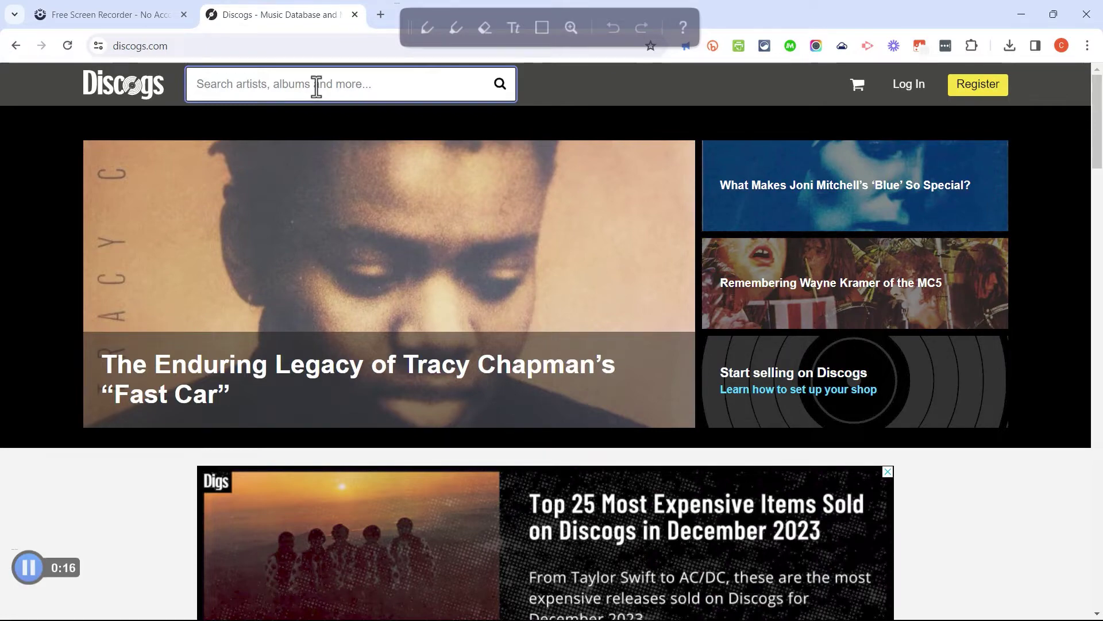
pyautogui.write('new wave')
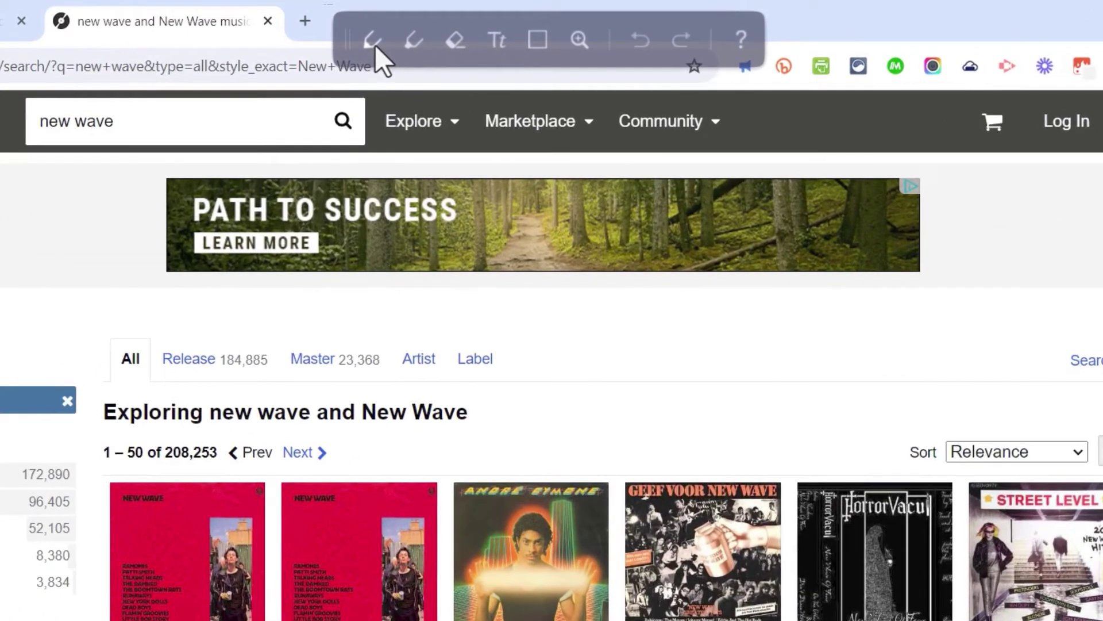
# - Draw a red line across the results header, highlight the Master, Artist and Label tabs, and erase part of the line
pyautogui.click(374, 42)
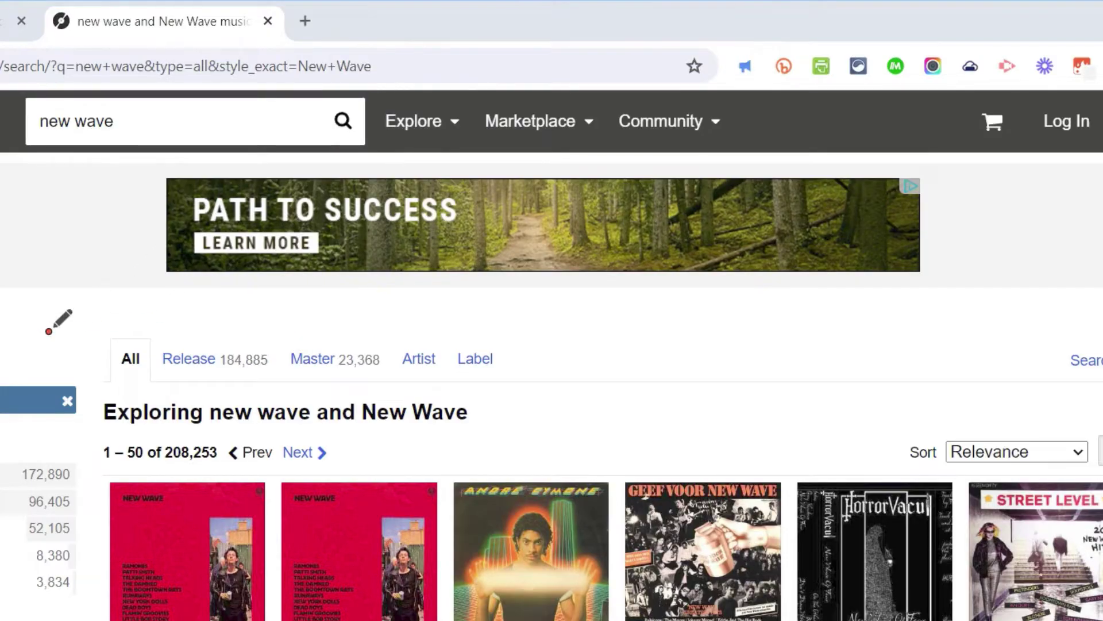
pyautogui.moveTo(49, 332)
pyautogui.mouseDown()
pyautogui.moveTo(145, 364)
pyautogui.moveTo(262, 447)
pyautogui.moveTo(390, 462)
pyautogui.moveTo(445, 456)
pyautogui.moveTo(638, 331)
pyautogui.mouseUp()
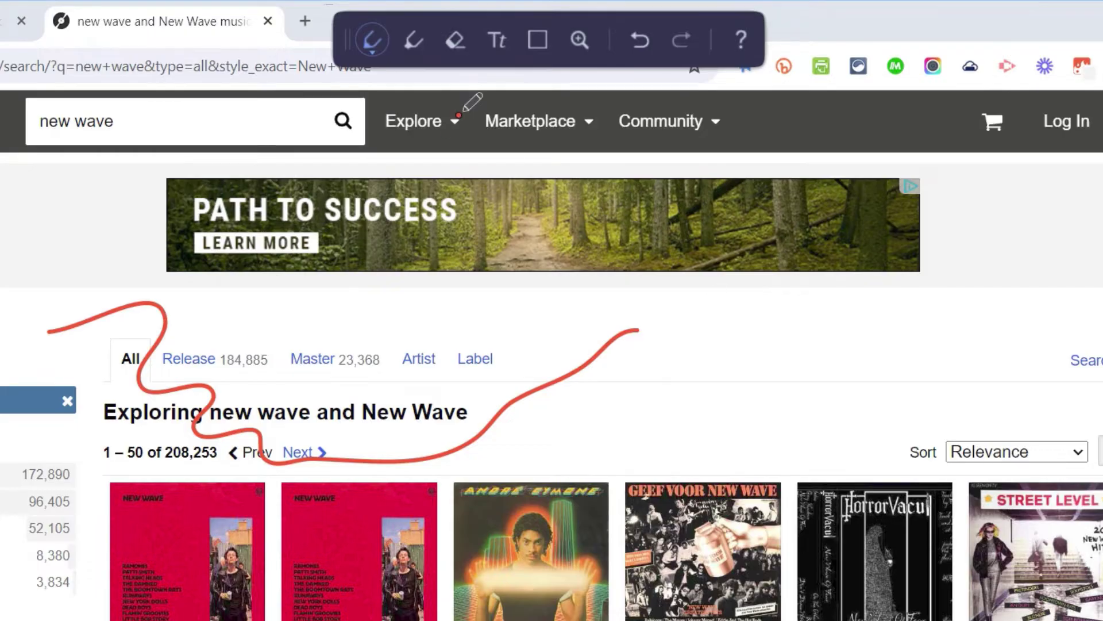
pyautogui.click(414, 40)
pyautogui.moveTo(285, 373); pyautogui.dragTo(578, 377)
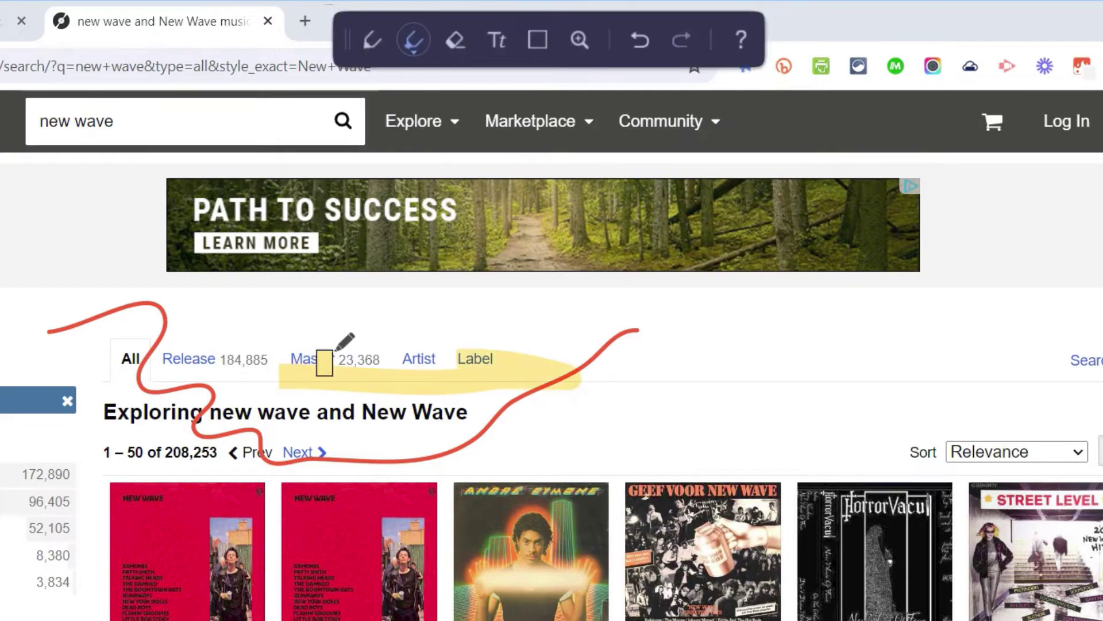
pyautogui.click(459, 39)
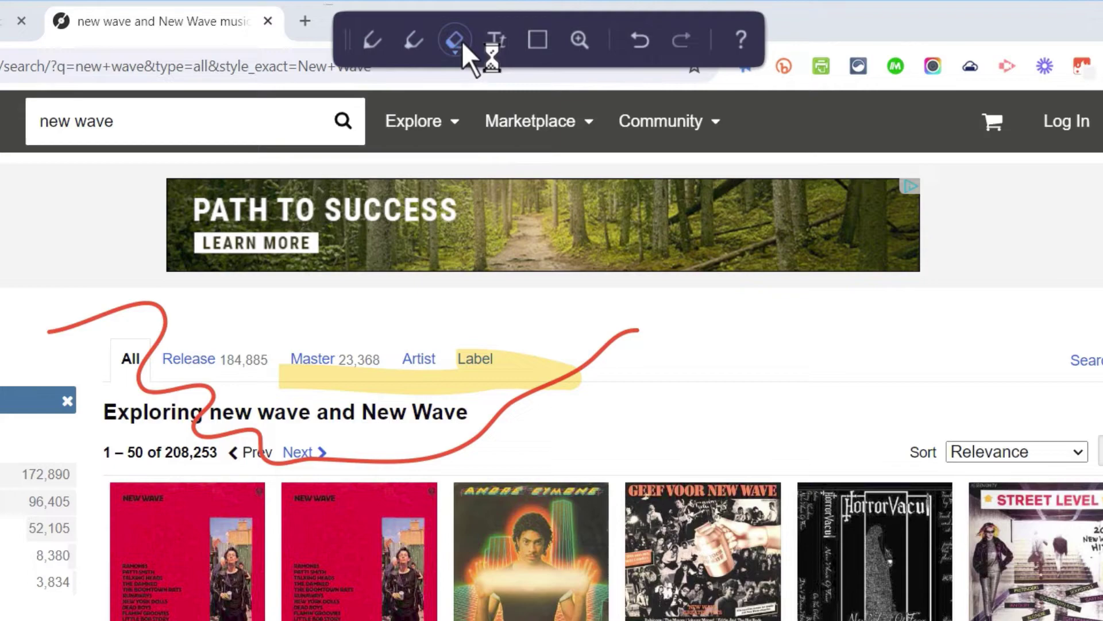
pyautogui.moveTo(635, 329)
pyautogui.mouseDown()
pyautogui.moveTo(645, 333)
pyautogui.moveTo(481, 441)
pyautogui.mouseUp()
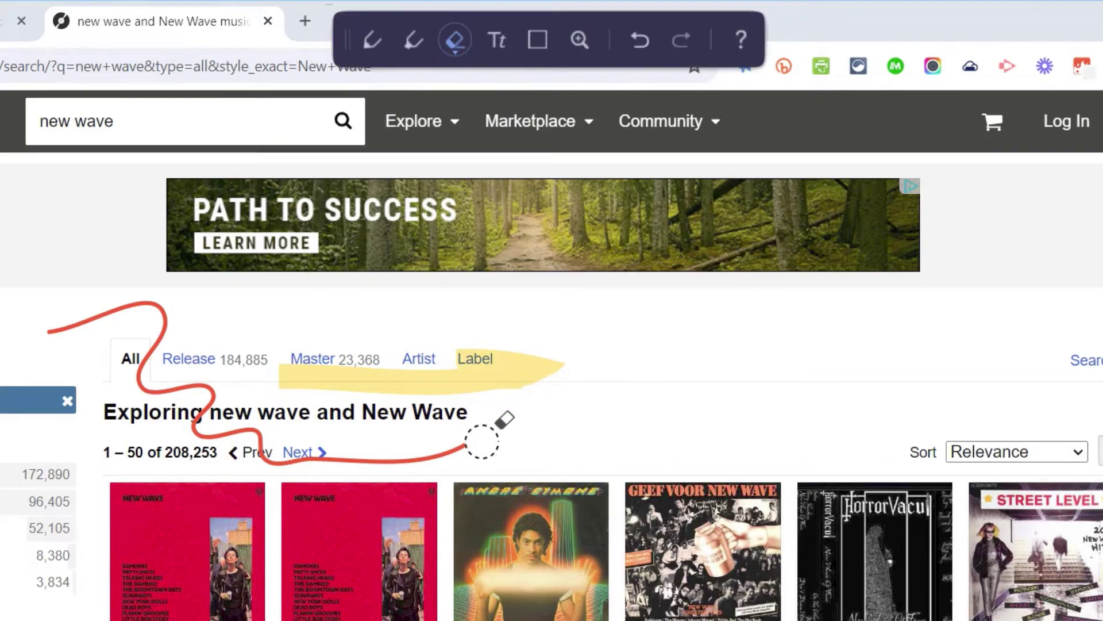
# - Add a 'Love this website!' text label and a yellow star over the album covers
pyautogui.click(496, 40)
pyautogui.click(644, 355)
pyautogui.write('Love this website!')
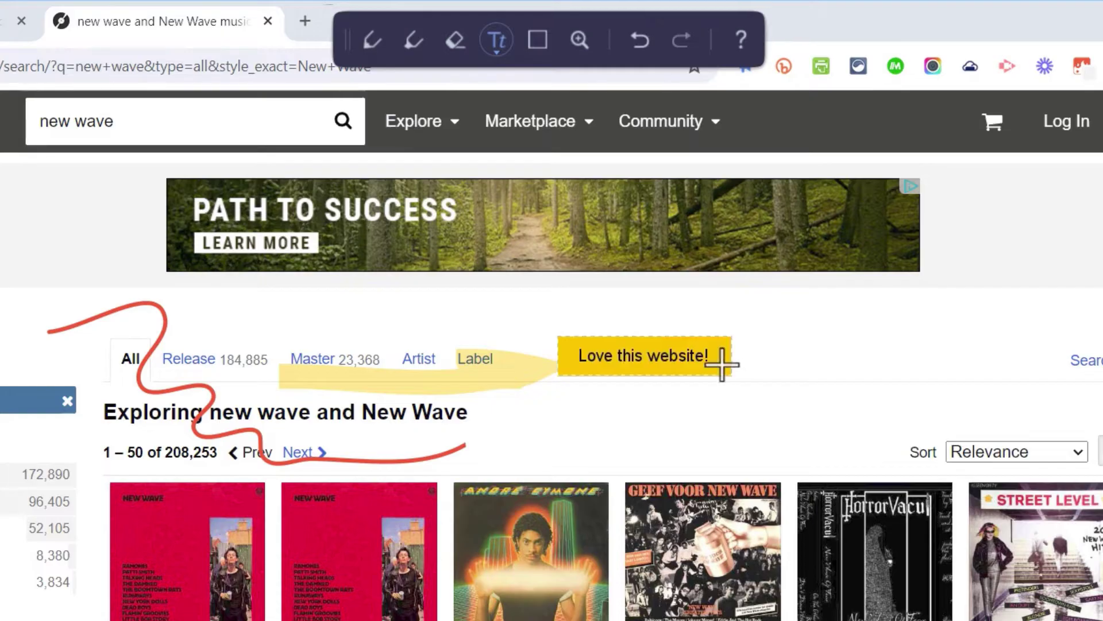
pyautogui.click(537, 39)
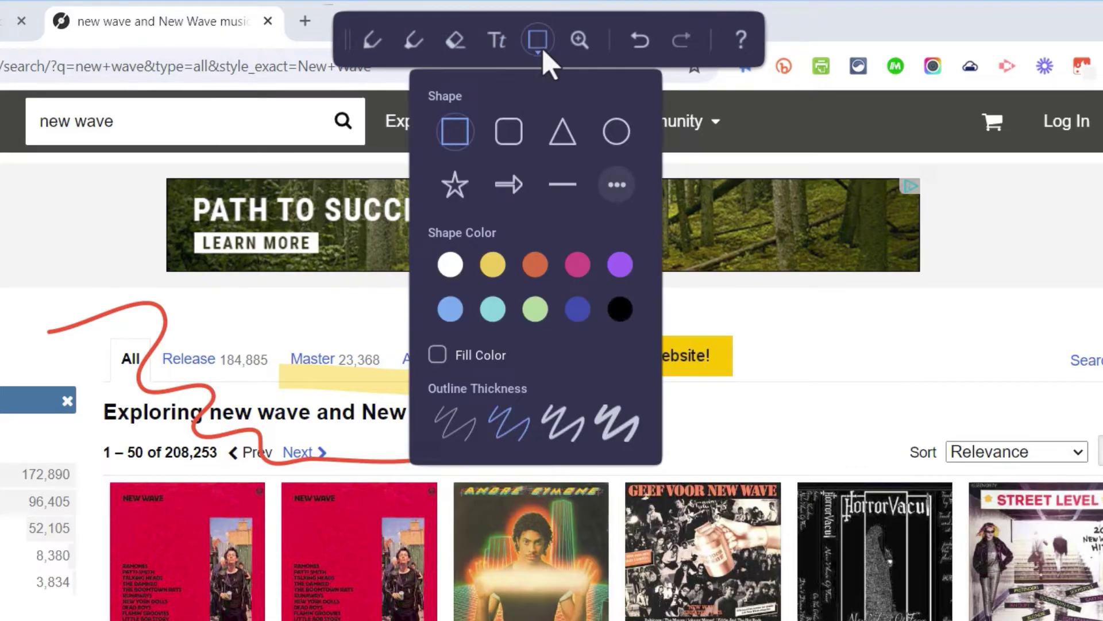
pyautogui.click(546, 53)
pyautogui.click(546, 53)
pyautogui.click(454, 185)
pyautogui.moveTo(730, 422); pyautogui.dragTo(952, 613)
# - Zoom in on the top-right area and album covers, exit annotation mode, then pause with Alt+P
pyautogui.click(579, 39)
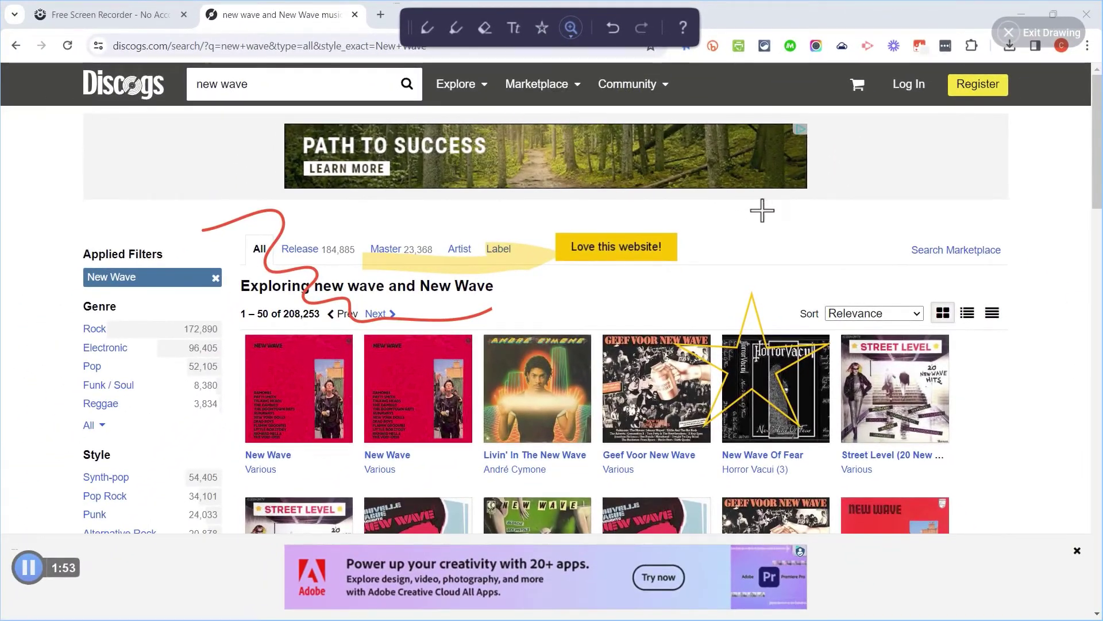
pyautogui.click(794, 235)
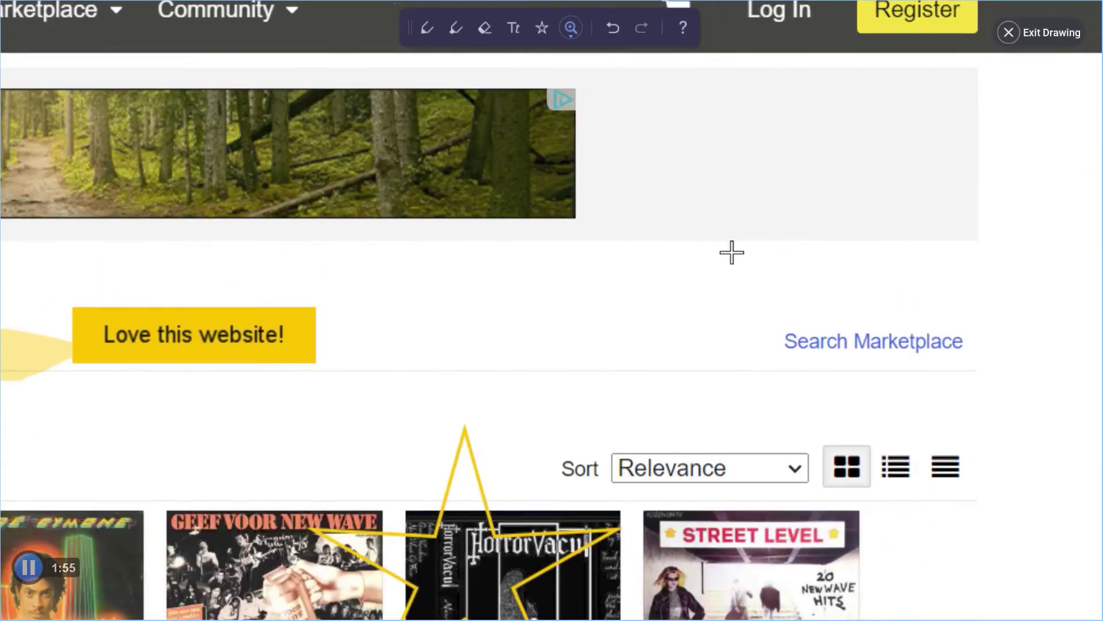
pyautogui.click(353, 449)
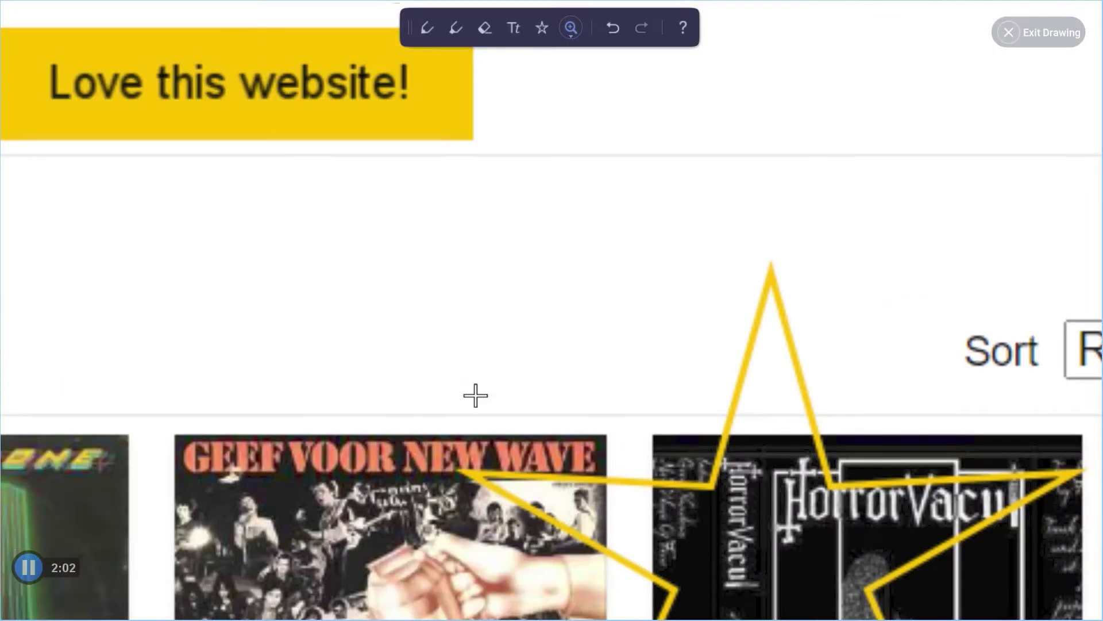
pyautogui.press('Escape')
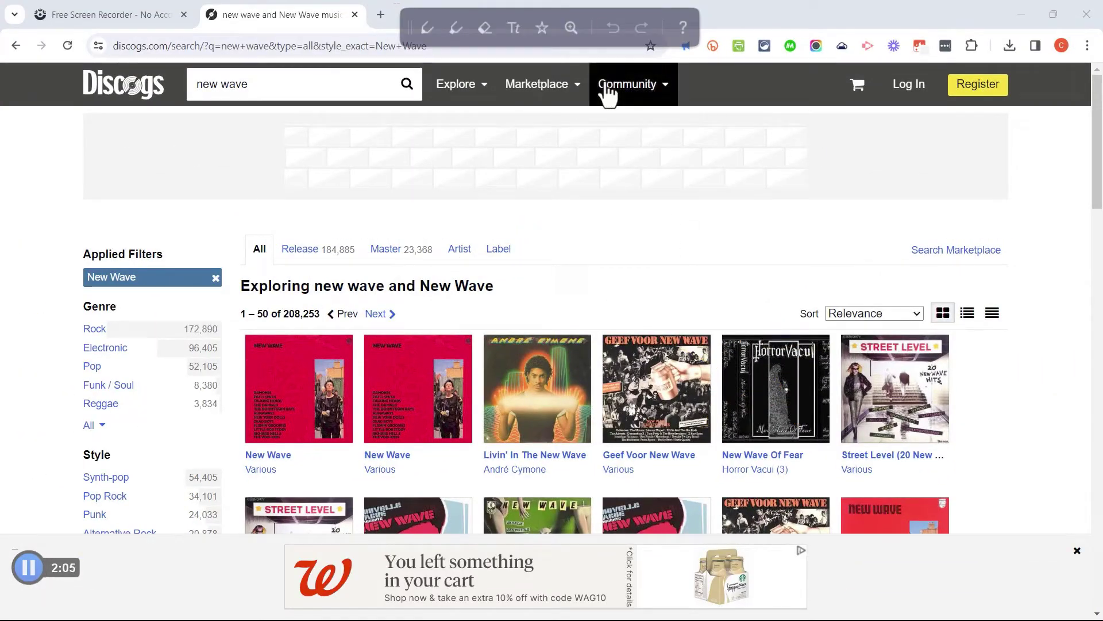
pyautogui.press('Escape')
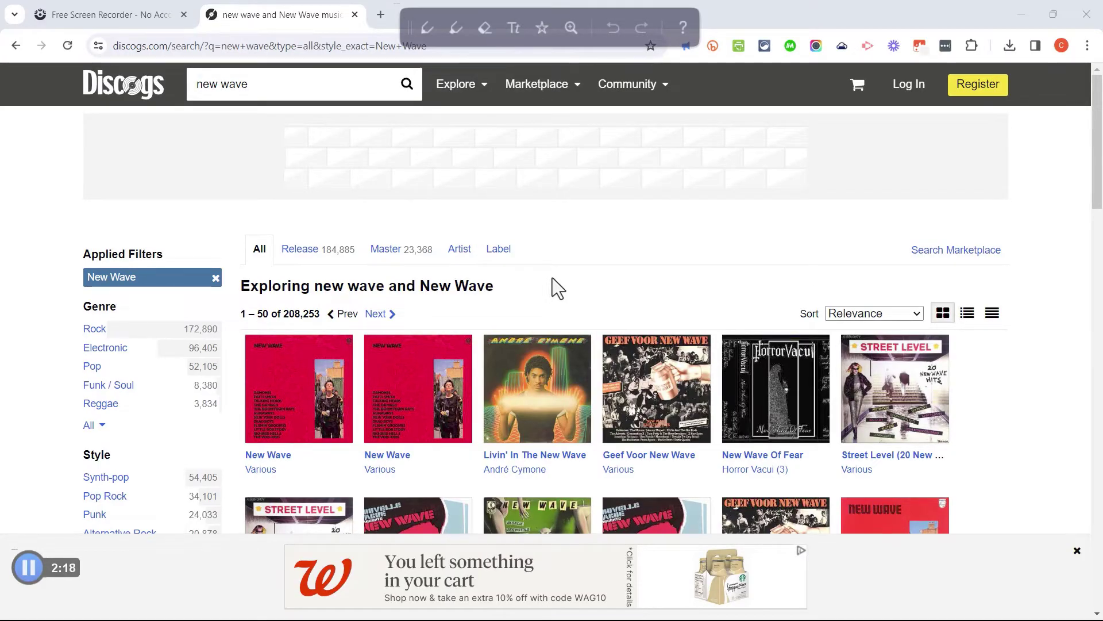
pyautogui.hotkey('alt', 'p')
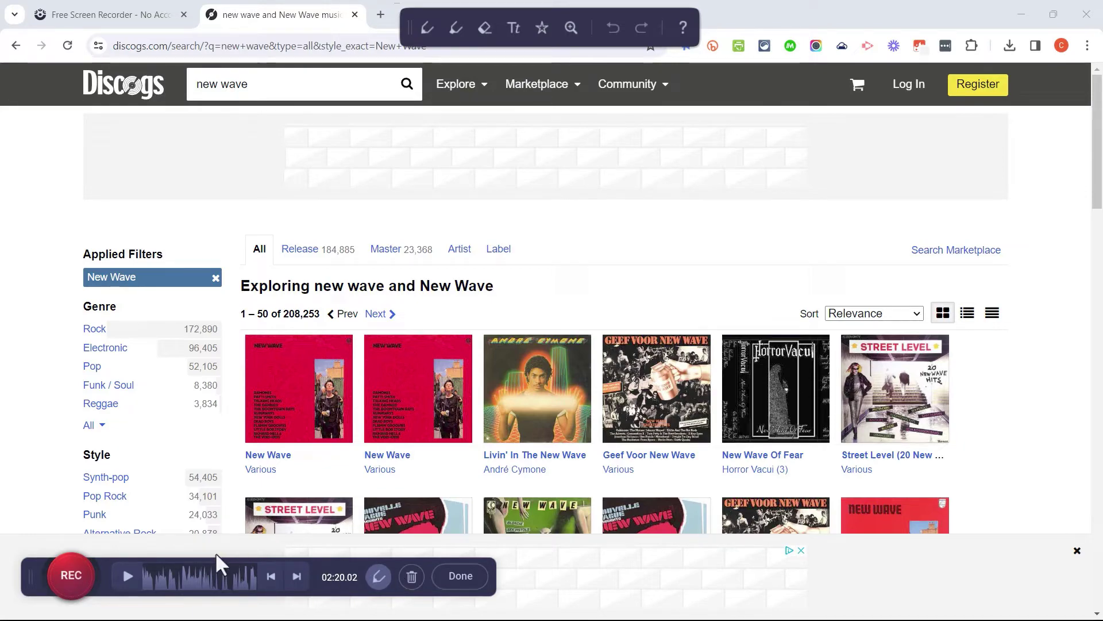
# - Resume recording briefly, pause at 2:41, and finish to reach the What's Next? choices
pyautogui.click(74, 572)
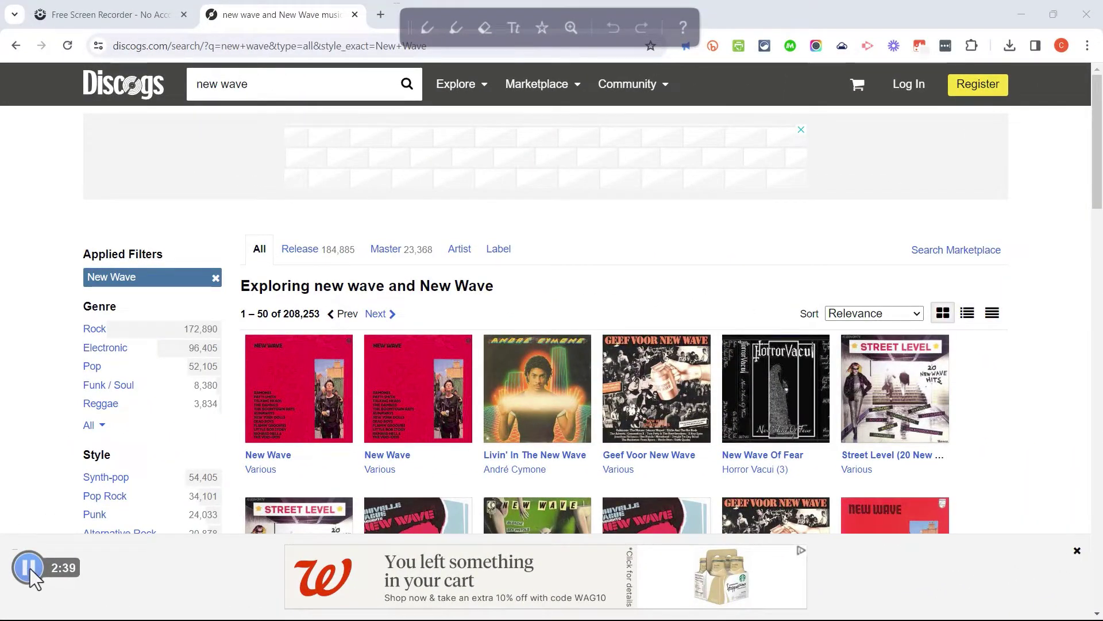
pyautogui.click(29, 568)
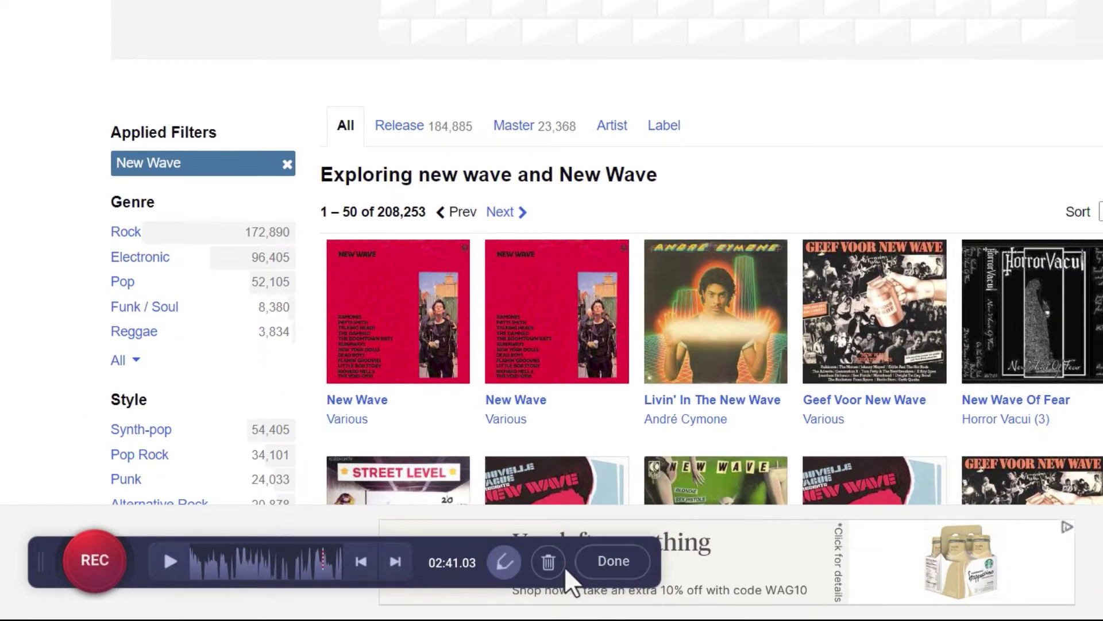
pyautogui.click(613, 559)
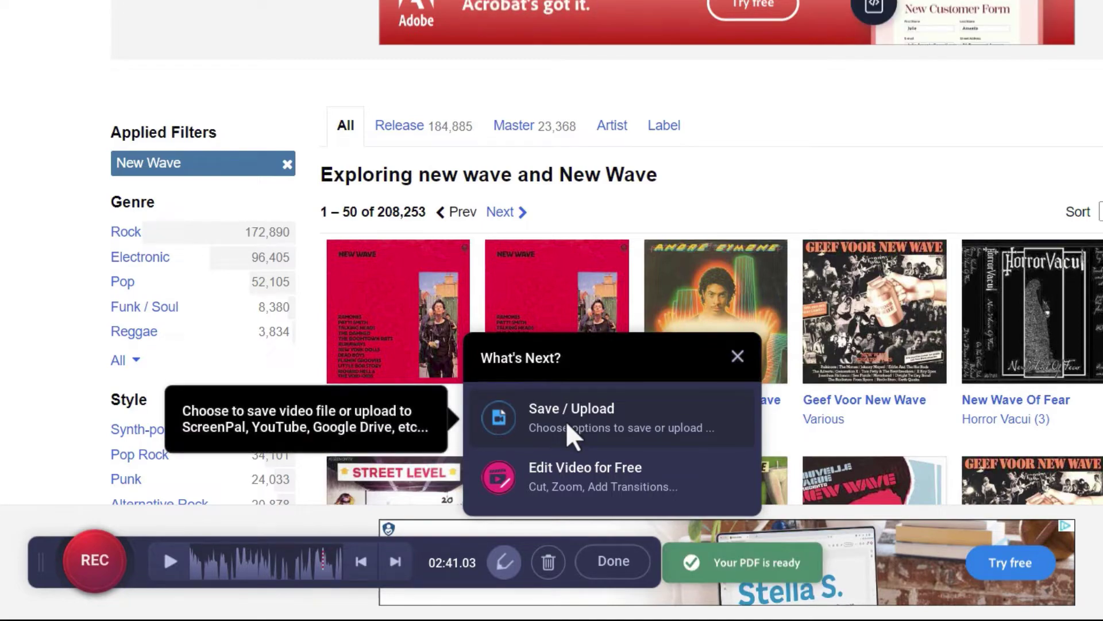
# - Open the recording in the maximized video editor and move the playhead to about 1:45
pyautogui.click(562, 471)
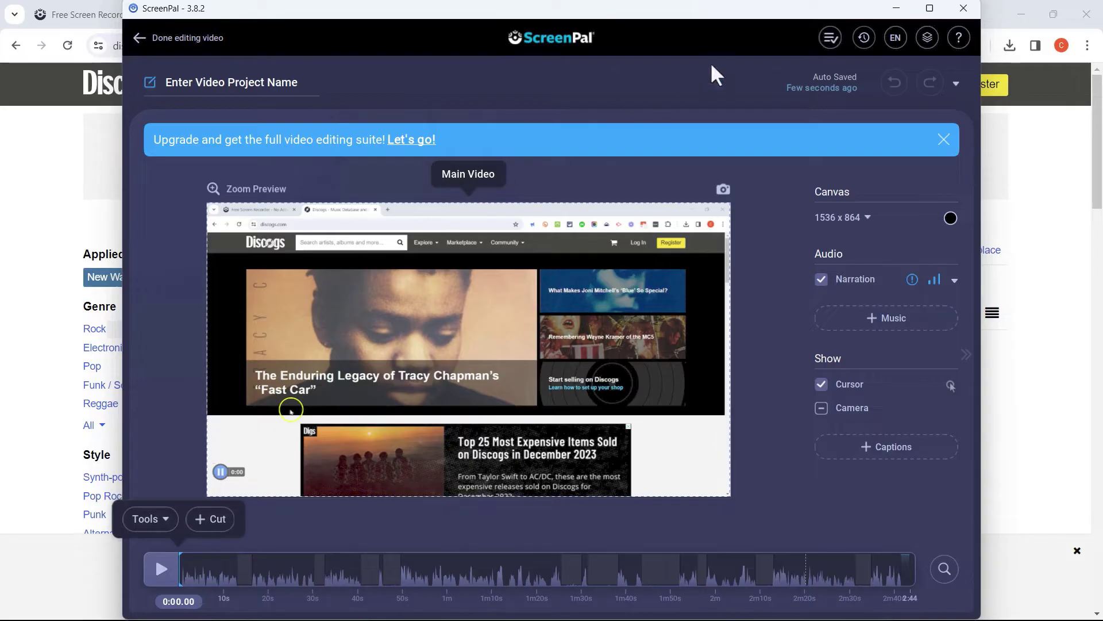
pyautogui.click(929, 8)
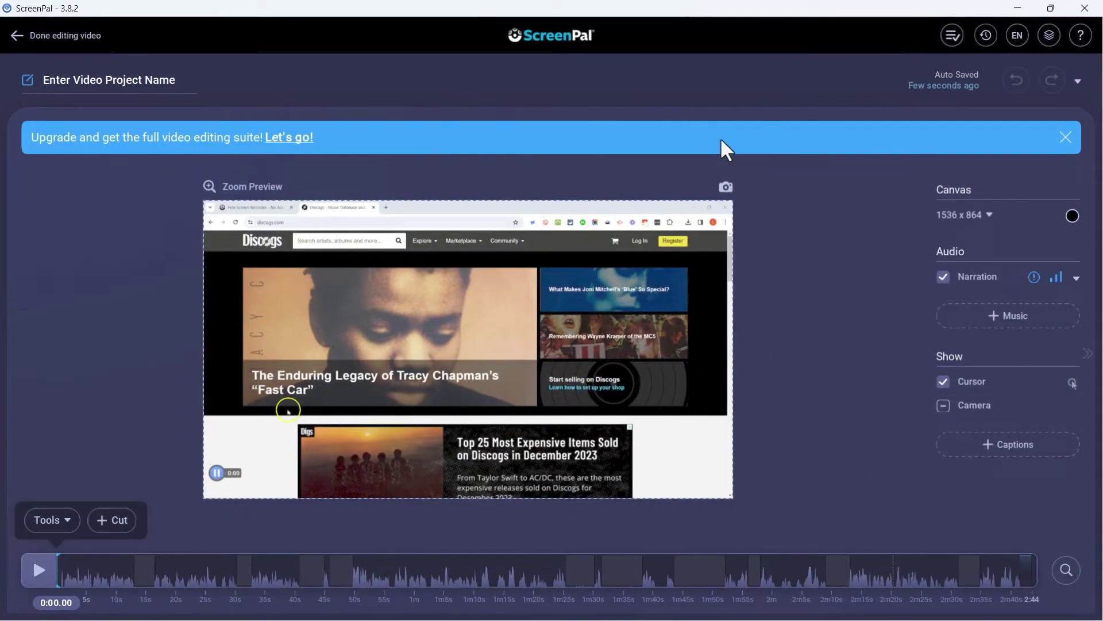
pyautogui.click(37, 574)
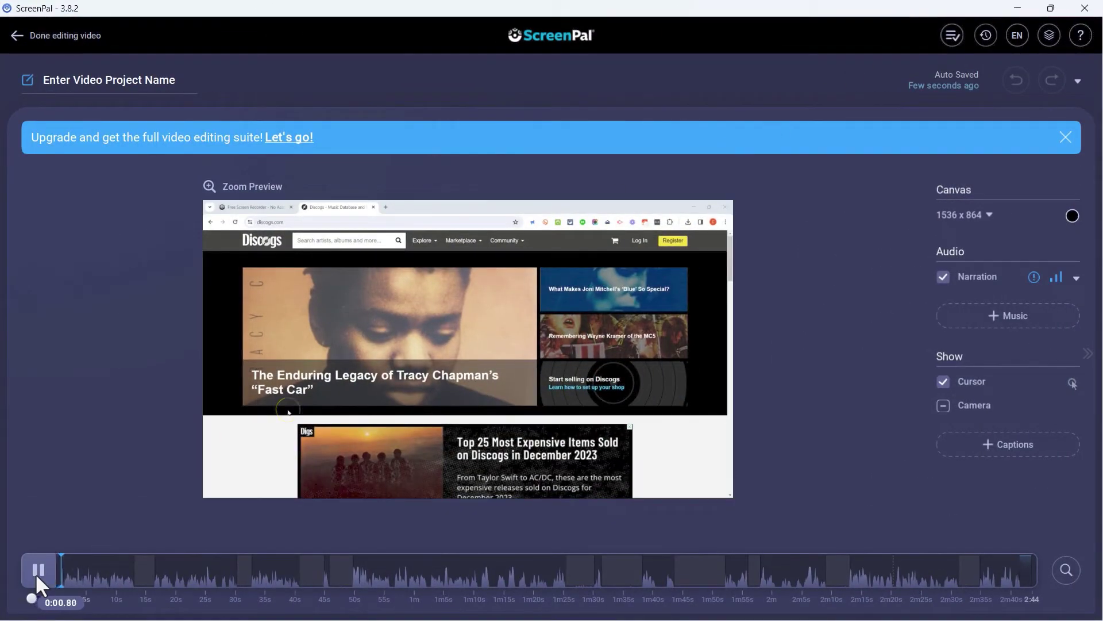
pyautogui.click(36, 574)
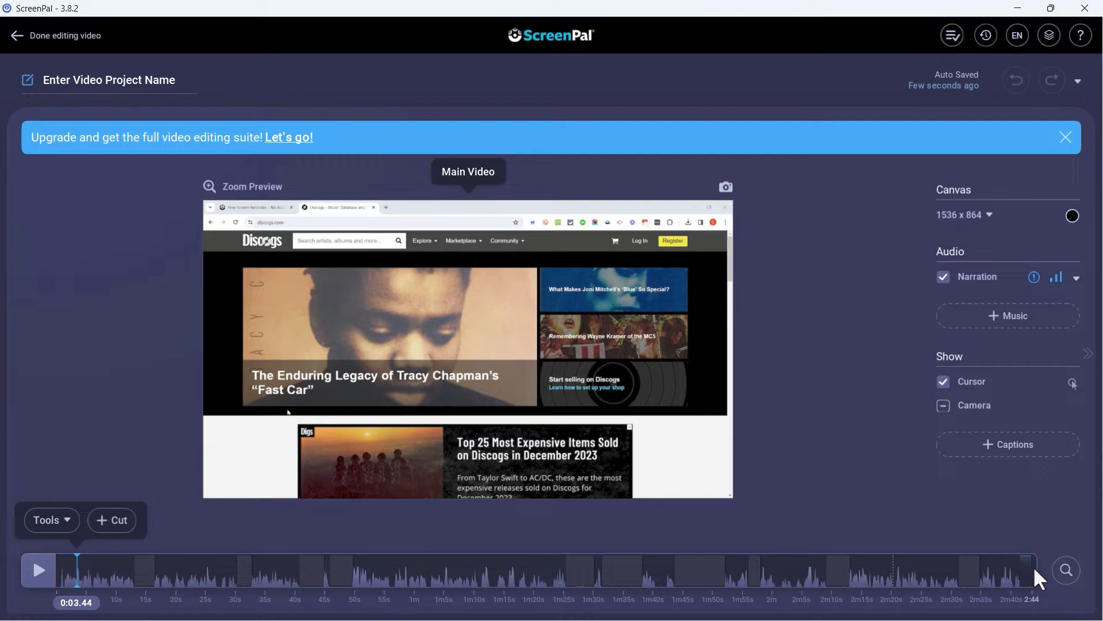
pyautogui.moveTo(127, 569); pyautogui.dragTo(137, 569)
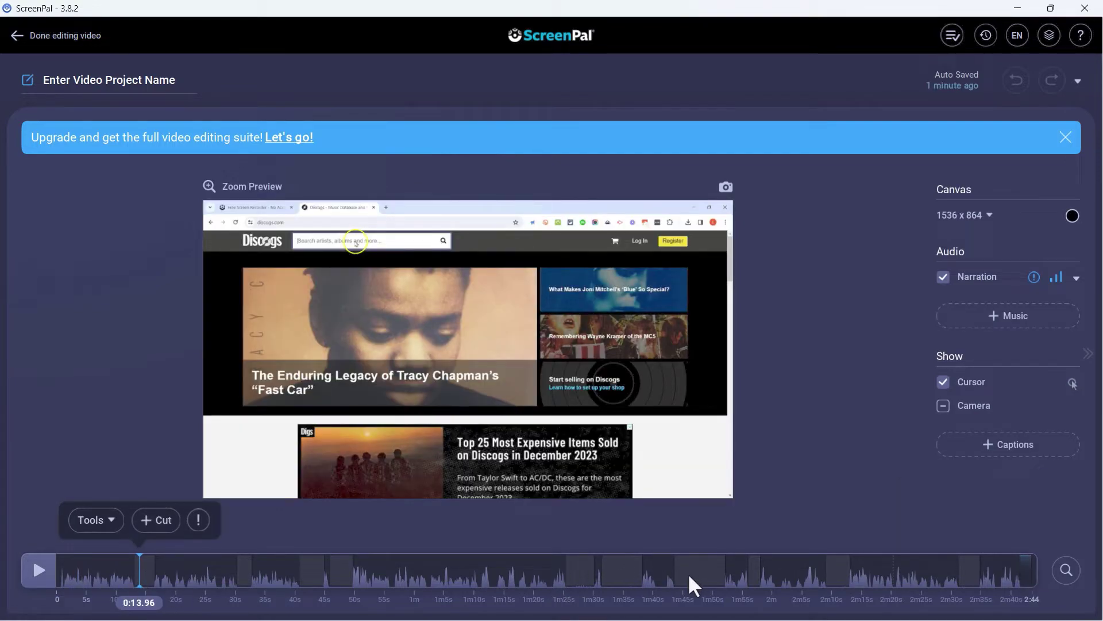
pyautogui.moveTo(688, 574); pyautogui.dragTo(680, 577)
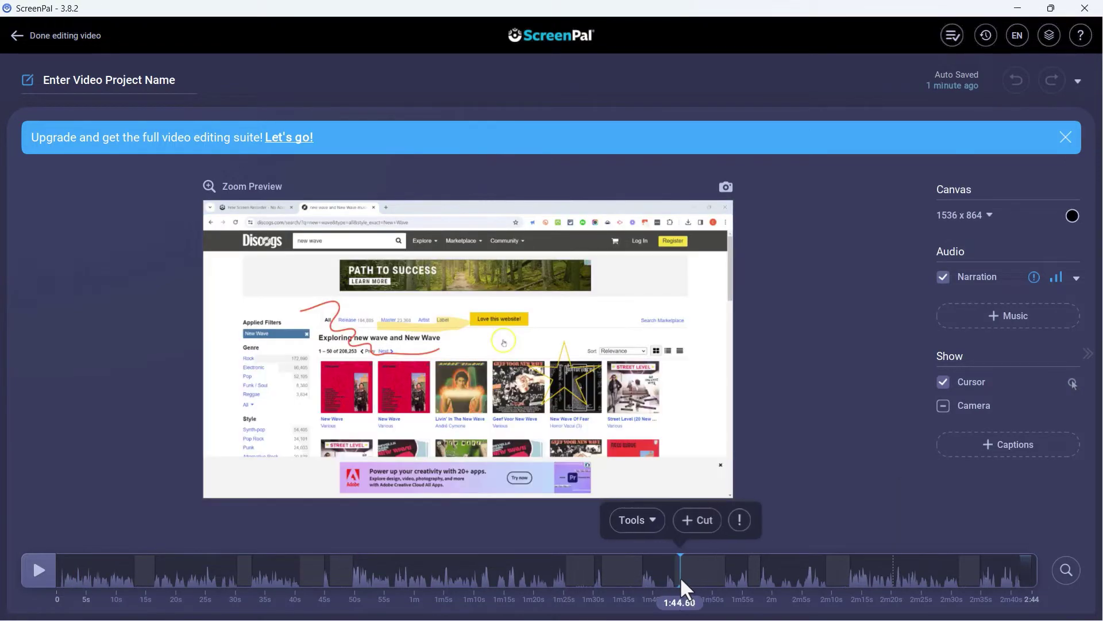
# - Cut an 8.56-second section at 1:45 and a 6.92-second section at 1:34
pyautogui.click(701, 519)
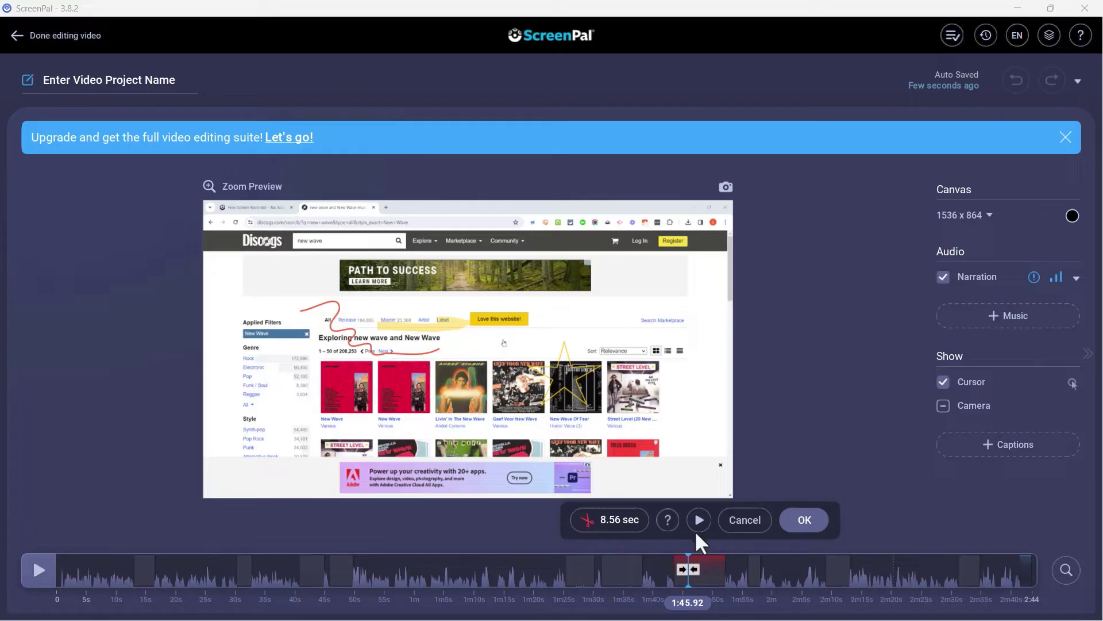
pyautogui.click(803, 520)
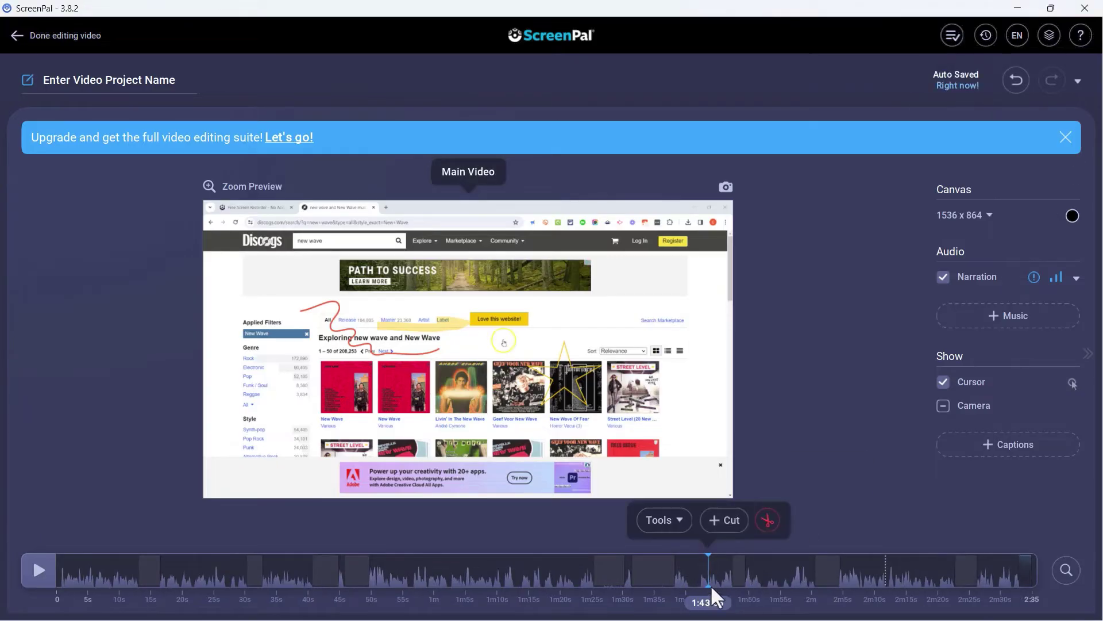
pyautogui.click(647, 569)
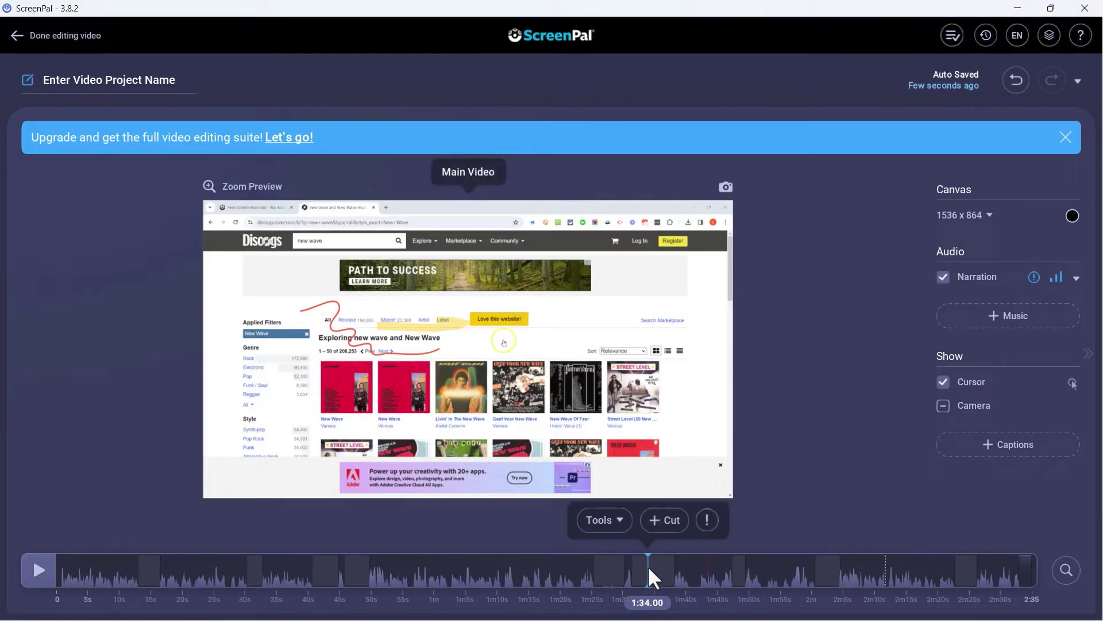
pyautogui.click(661, 520)
pyautogui.click(758, 520)
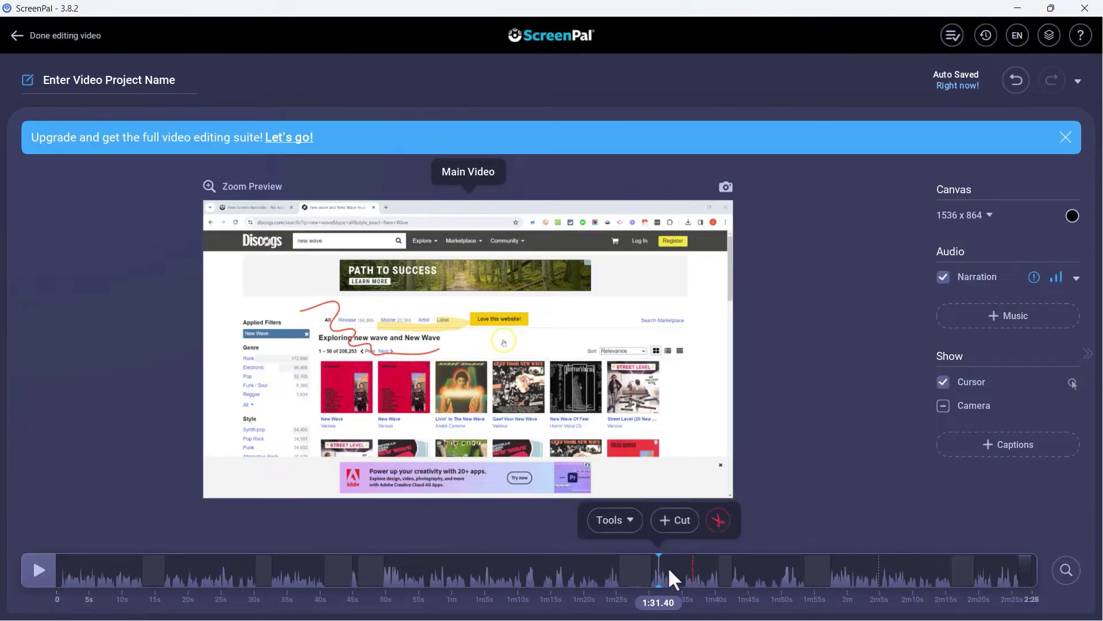
# - Cut a 2.84-second stretch after 1:23, bringing the recording to 2:26
pyautogui.click(1003, 569)
pyautogui.click(984, 512)
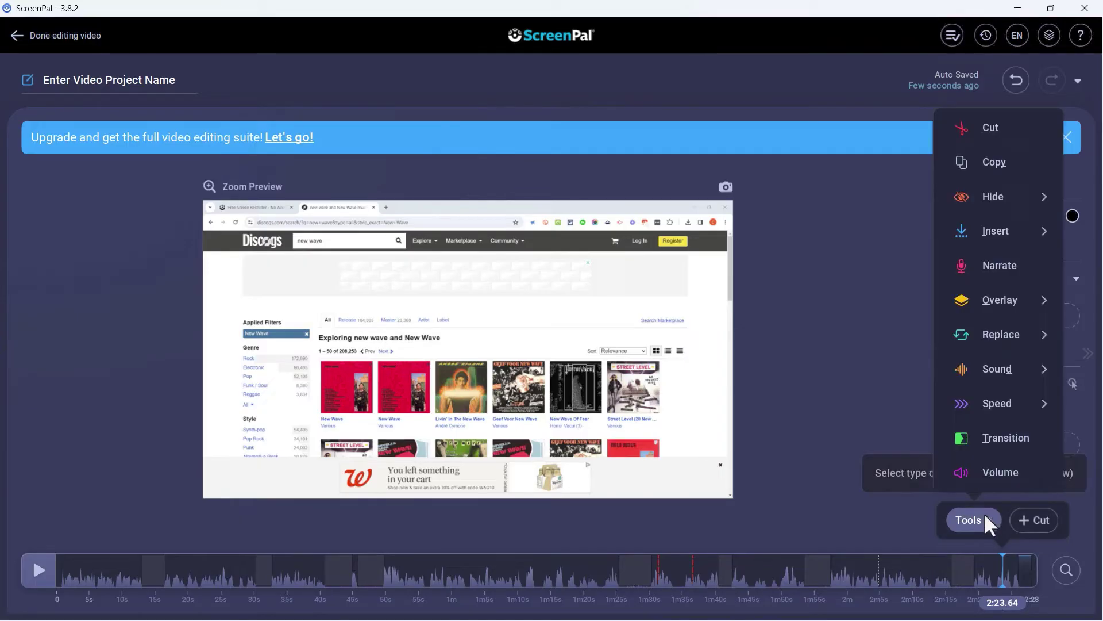
pyautogui.click(918, 534)
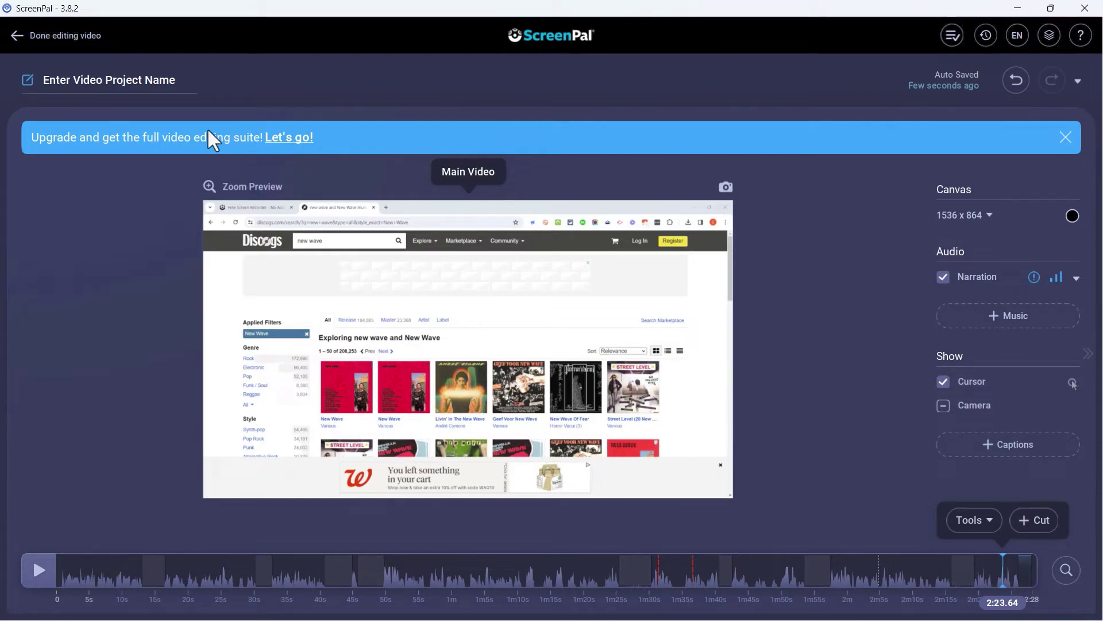
pyautogui.click(602, 577)
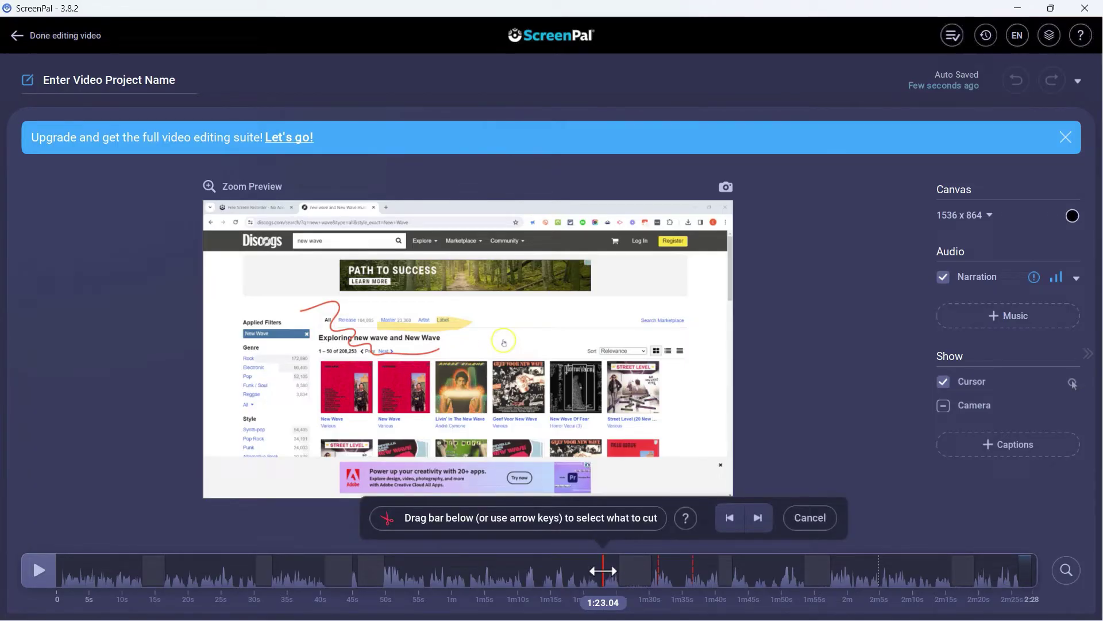
pyautogui.moveTo(603, 576); pyautogui.dragTo(628, 580)
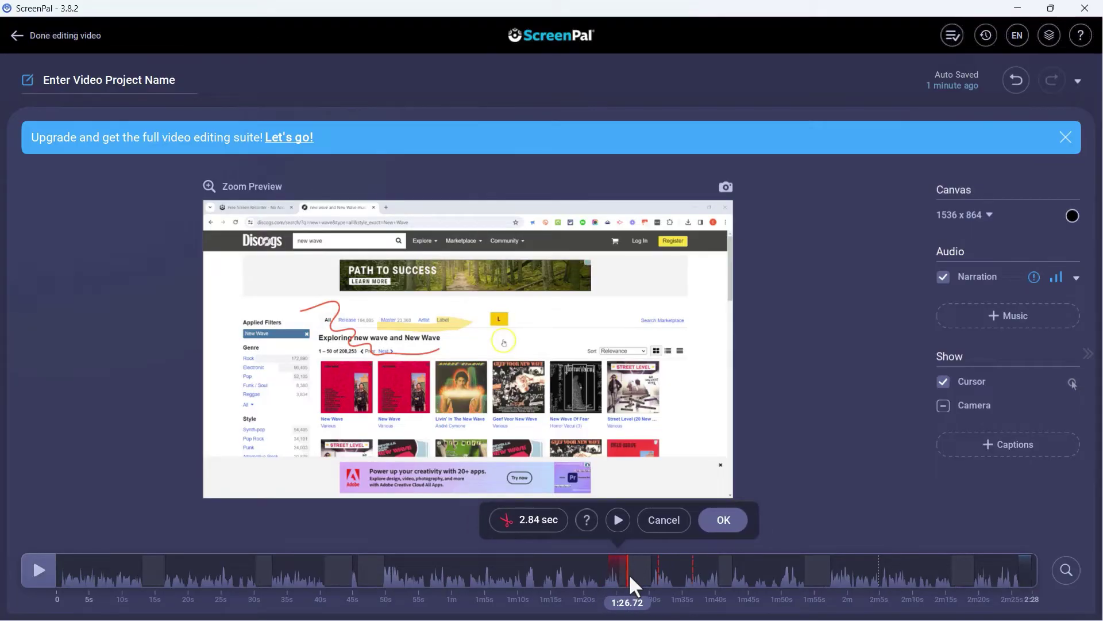
pyautogui.click(720, 520)
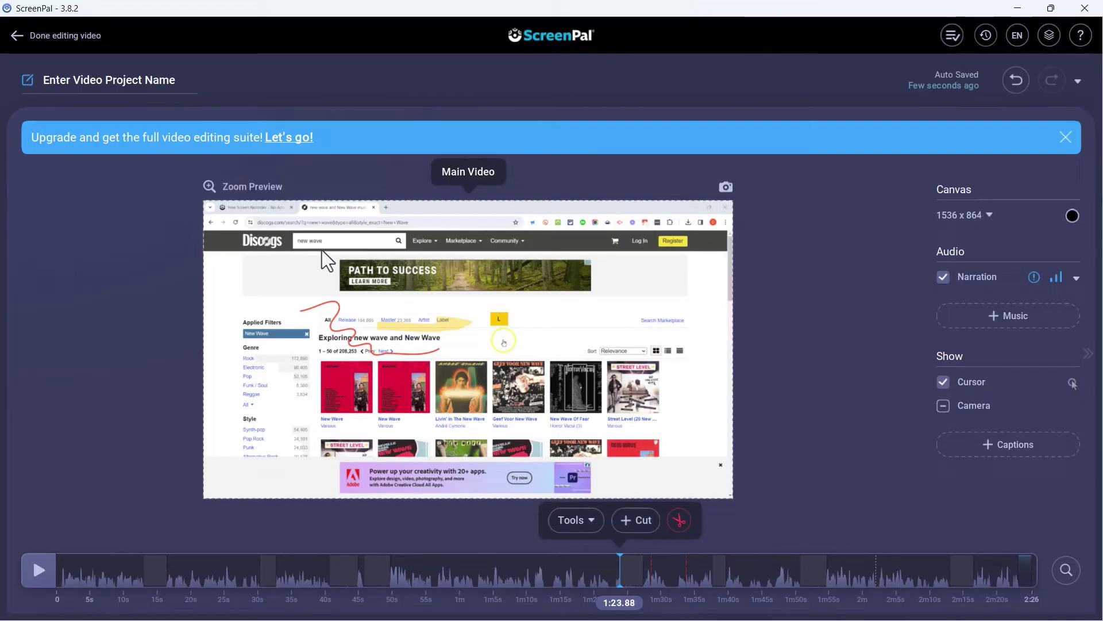
# - Rename the project to 'Discogs video' and finish editing
pyautogui.click(65, 77)
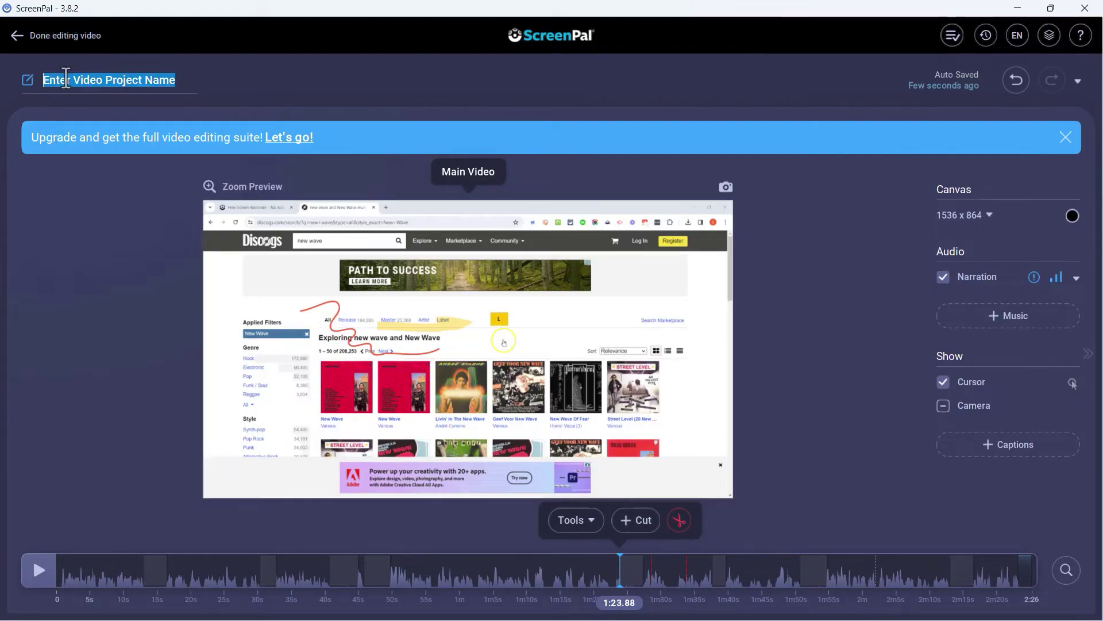
pyautogui.write('Discogs video')
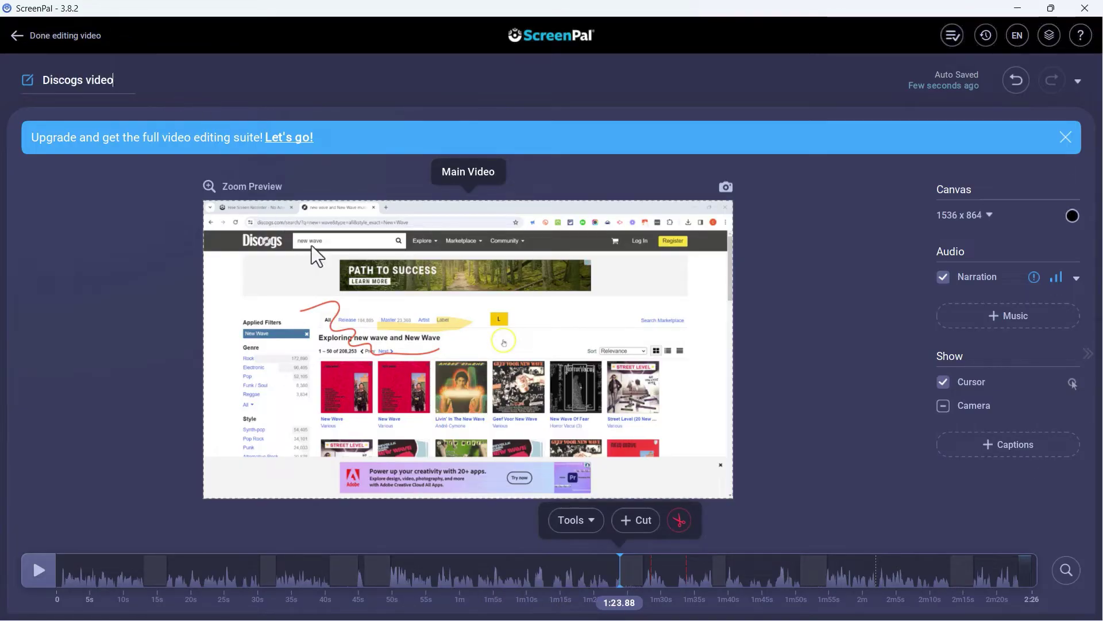
pyautogui.click(14, 41)
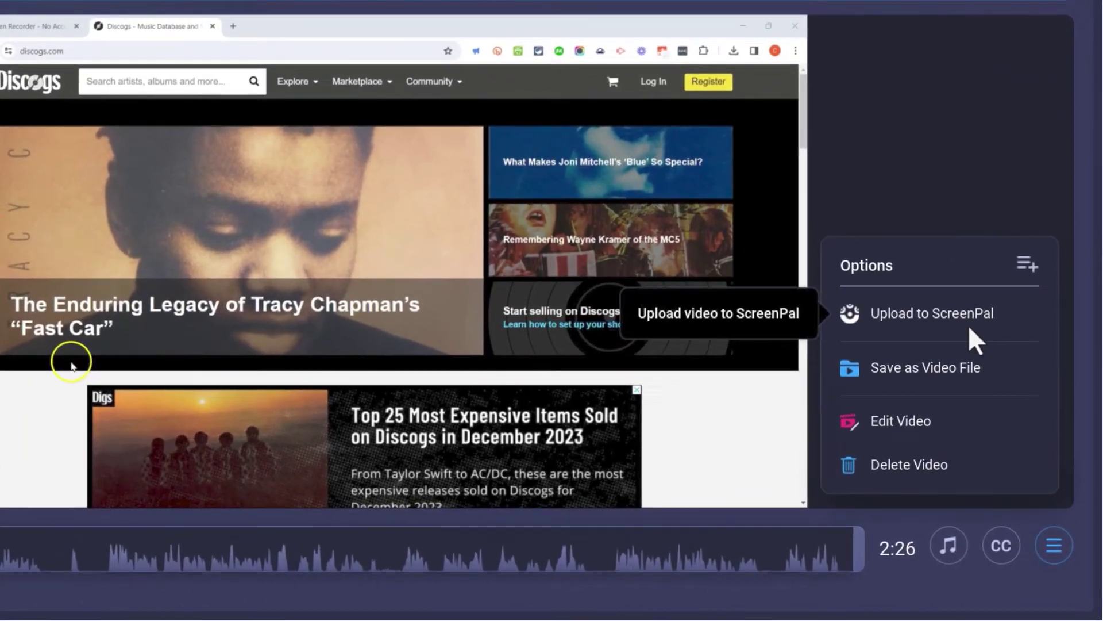
# - Open the Save as Video File settings for MP4 export
pyautogui.click(918, 367)
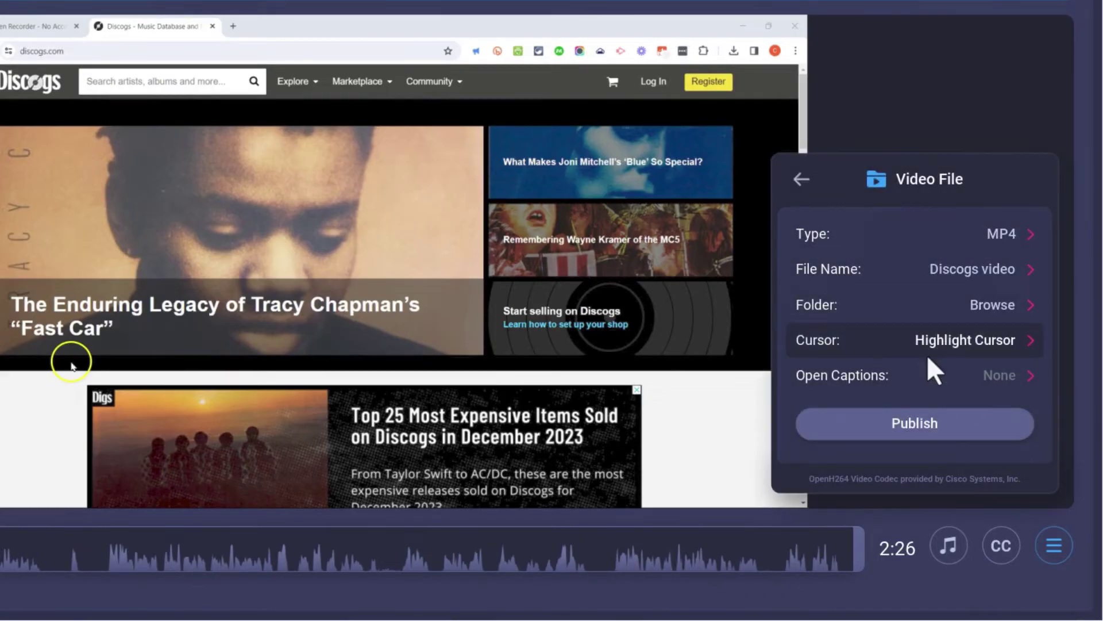
pyautogui.click(798, 175)
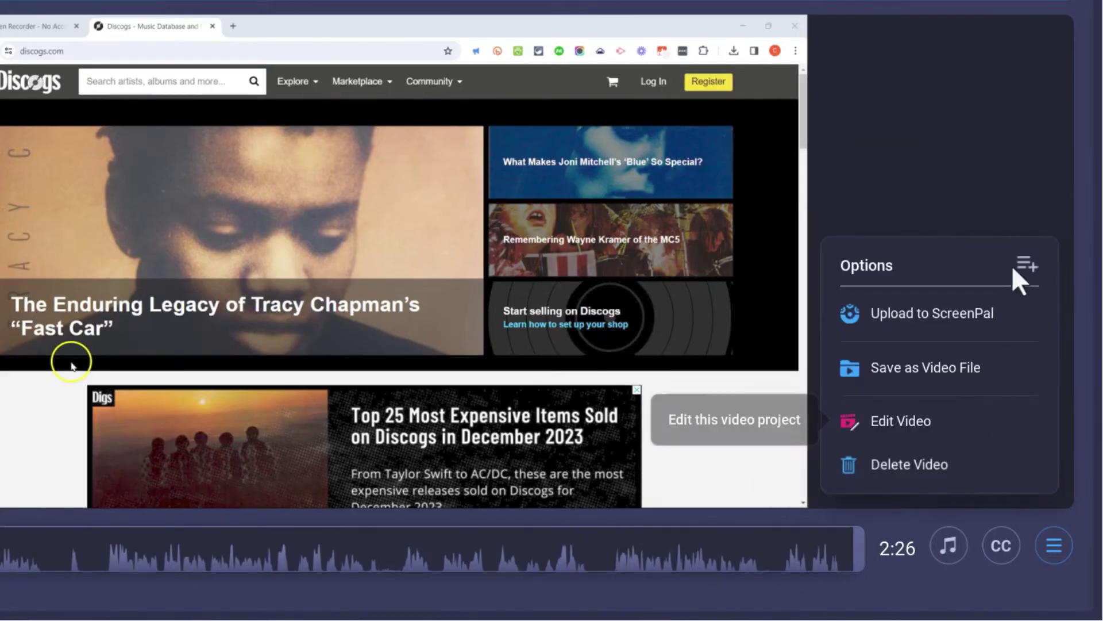
pyautogui.click(1030, 265)
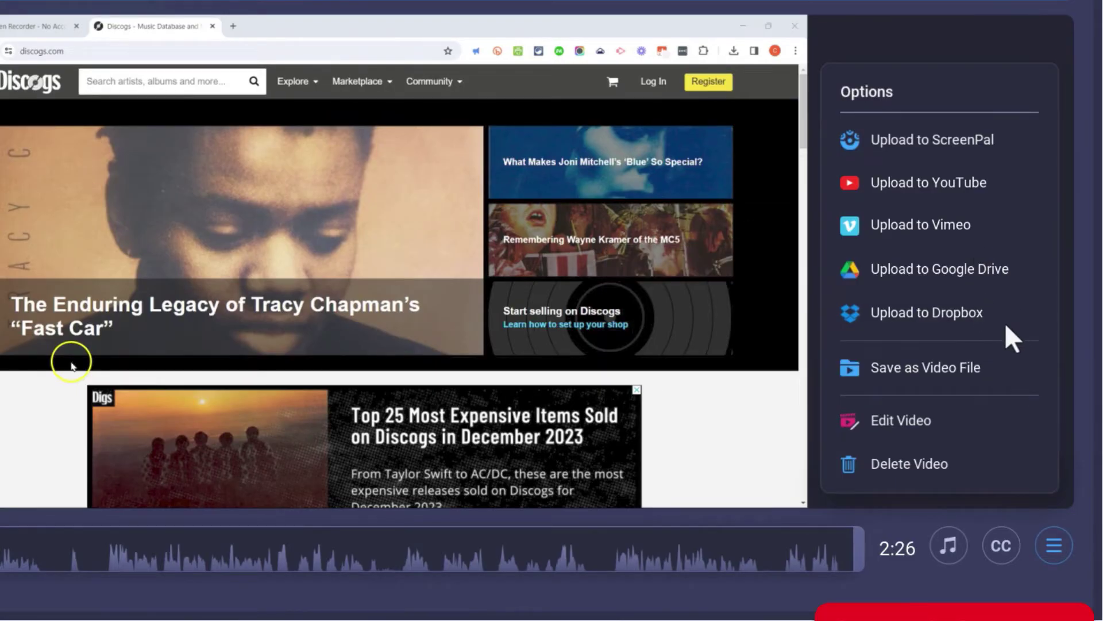
pyautogui.click(946, 369)
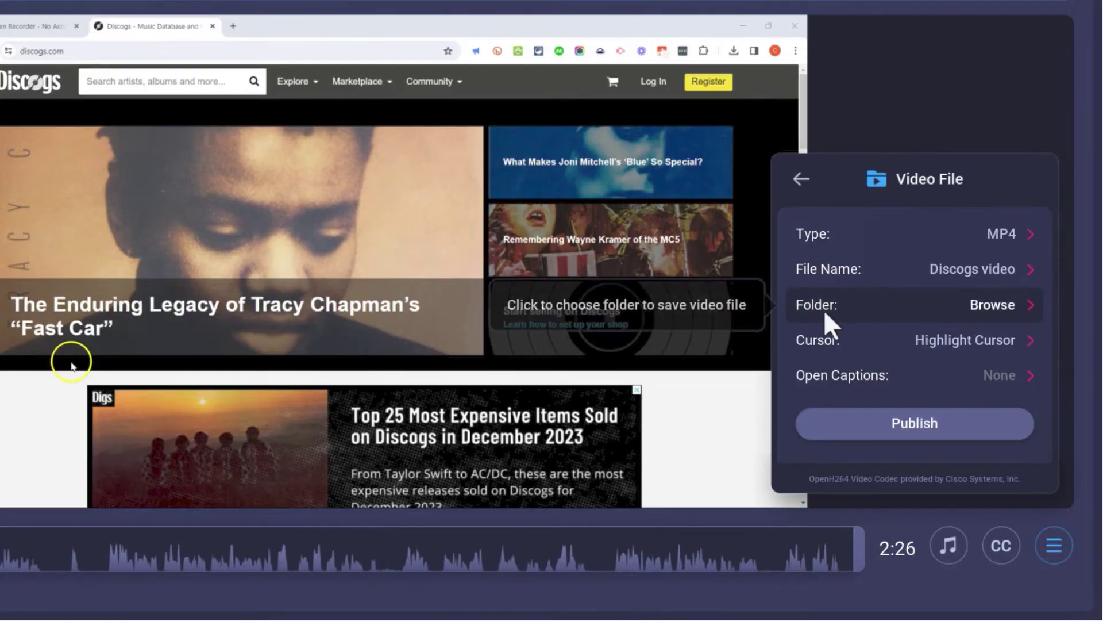
# - Choose Downloads as the folder and publish Discogs video.mp4
pyautogui.click(995, 308)
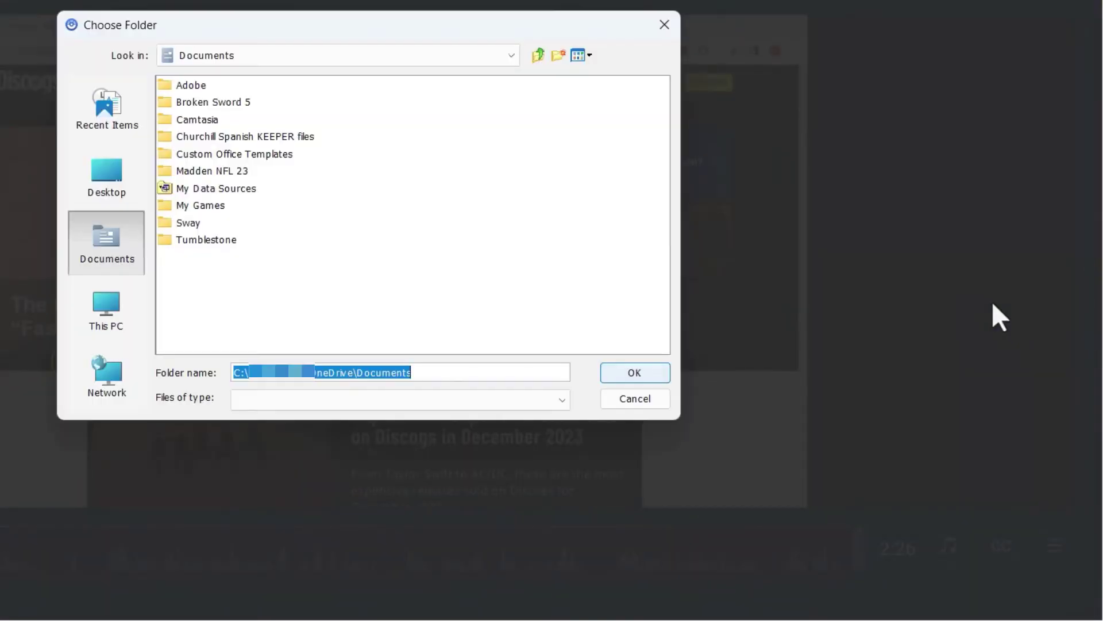
pyautogui.click(109, 306)
pyautogui.click(195, 133)
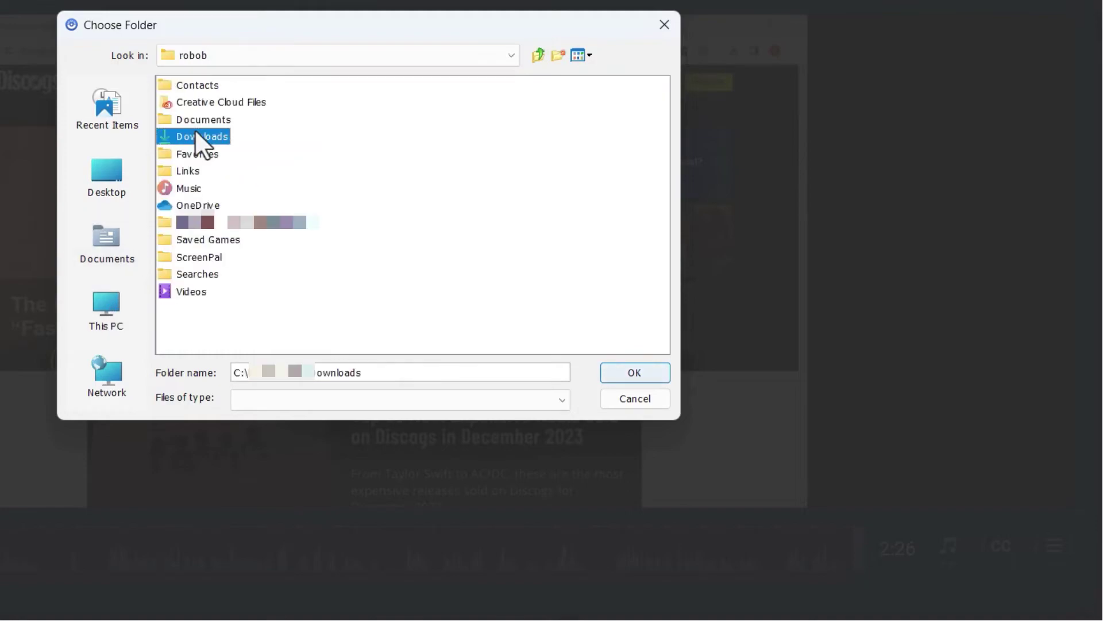
pyautogui.doubleClick(169, 133)
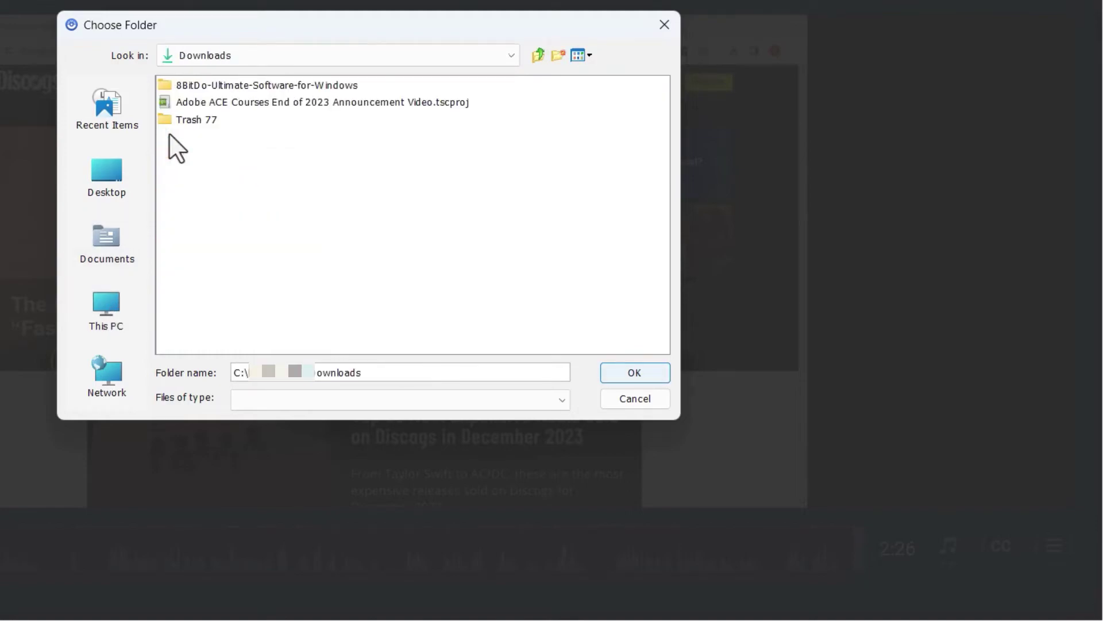
pyautogui.click(624, 376)
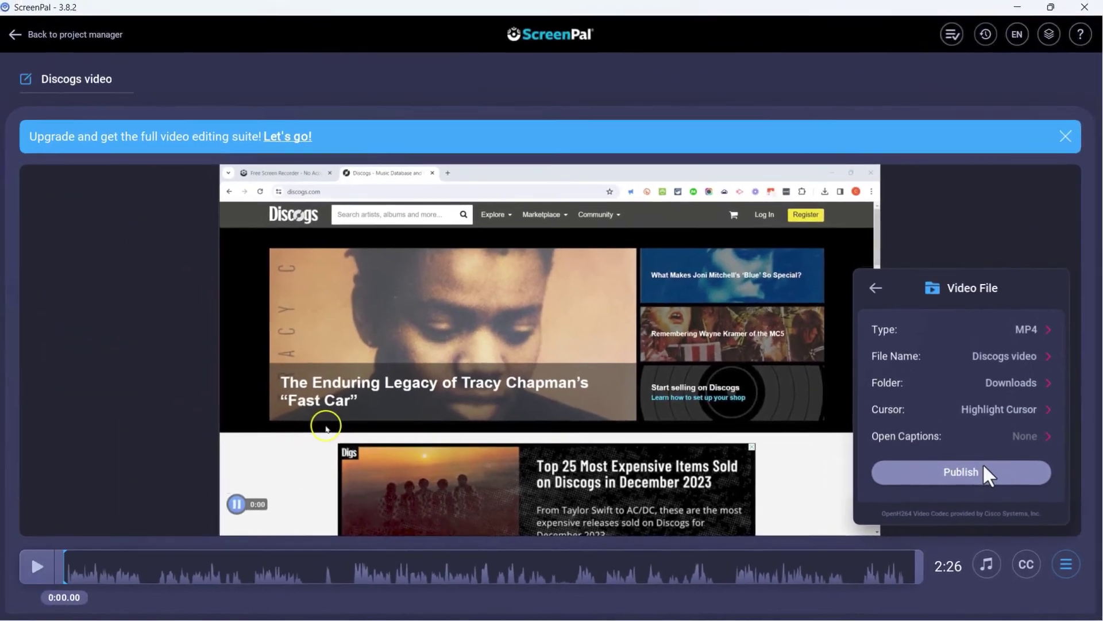
pyautogui.click(983, 468)
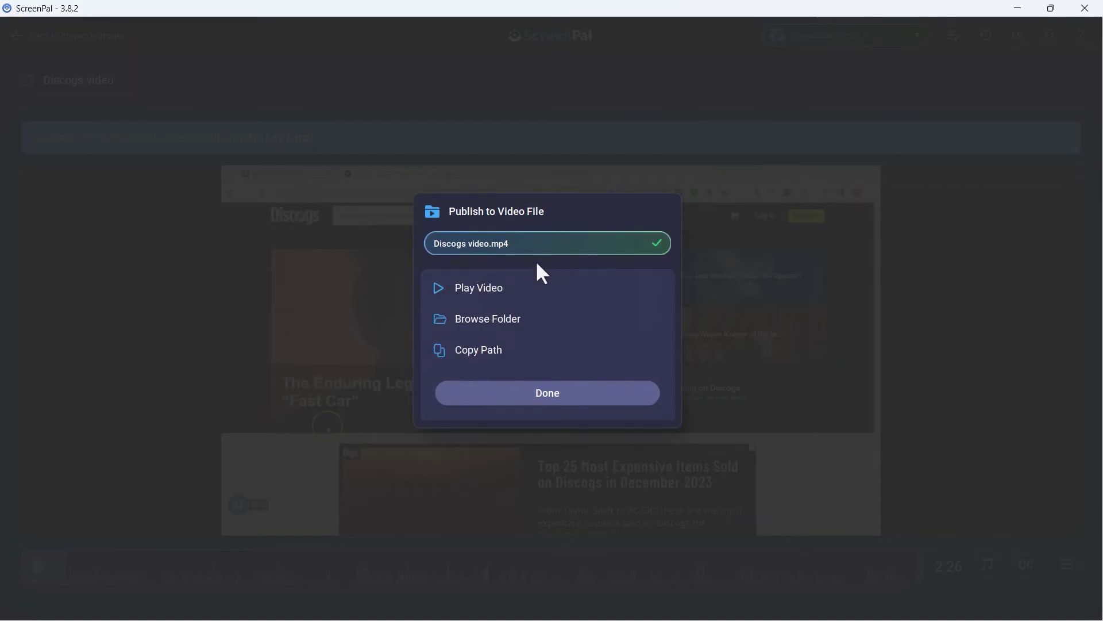
# - Play the saved Discogs video through to its end, then close the player and Downloads window
pyautogui.click(486, 330)
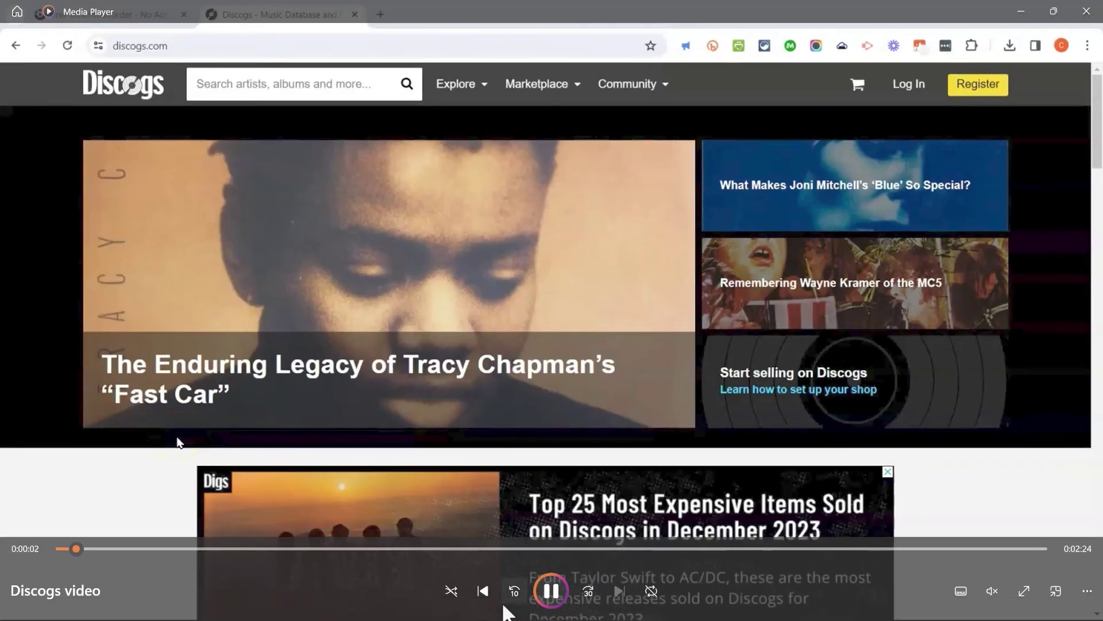
pyautogui.moveTo(469, 547); pyautogui.dragTo(1059, 546)
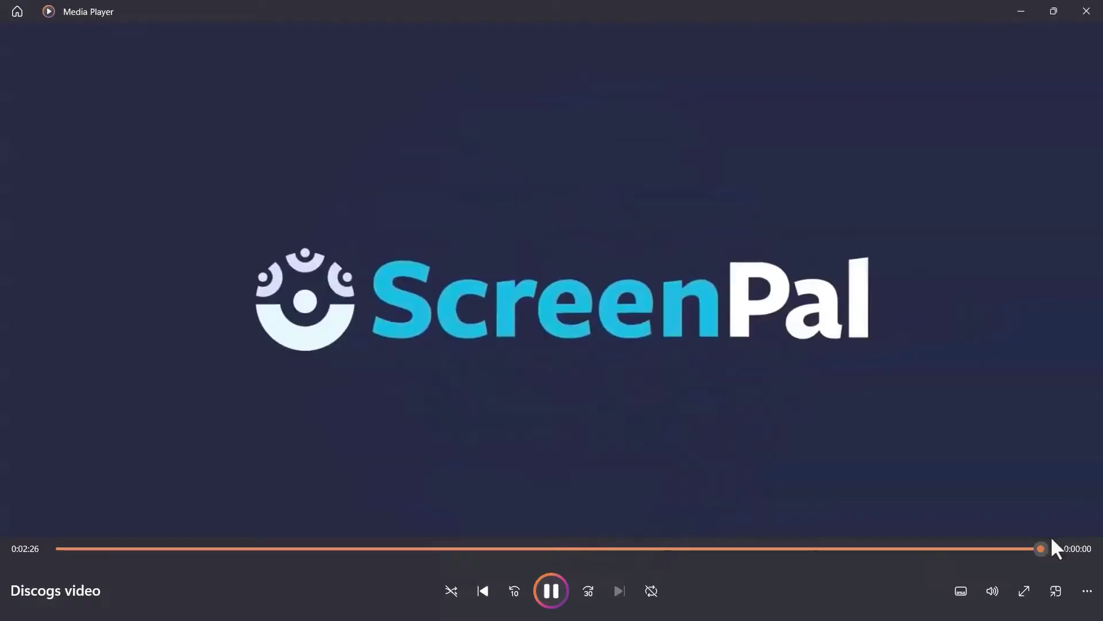
pyautogui.hotkey('alt', 'F4')
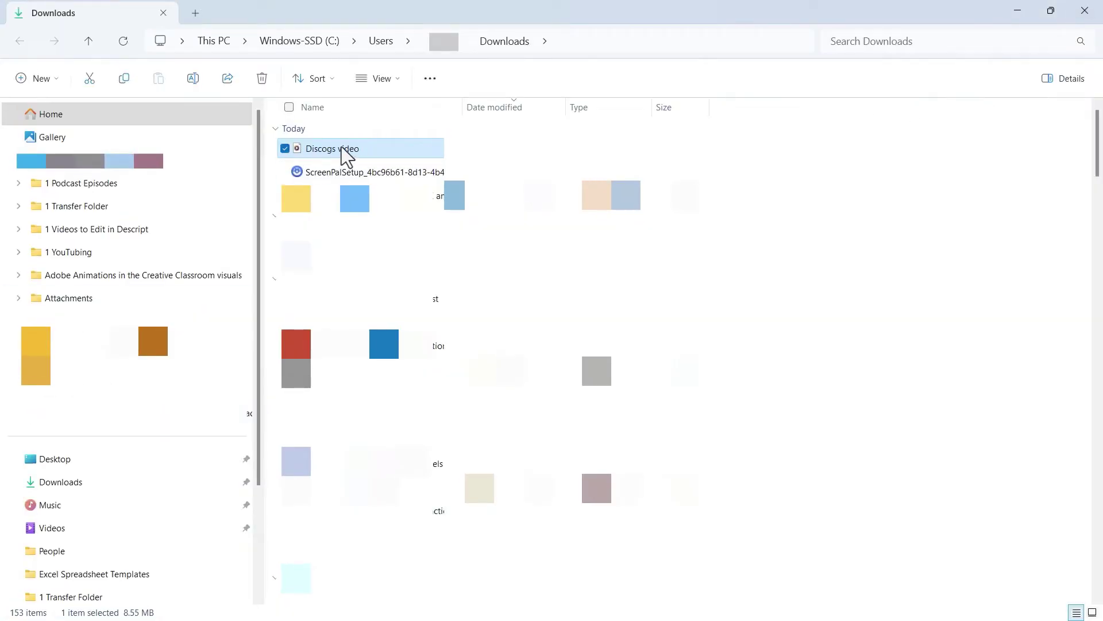
pyautogui.click(1086, 9)
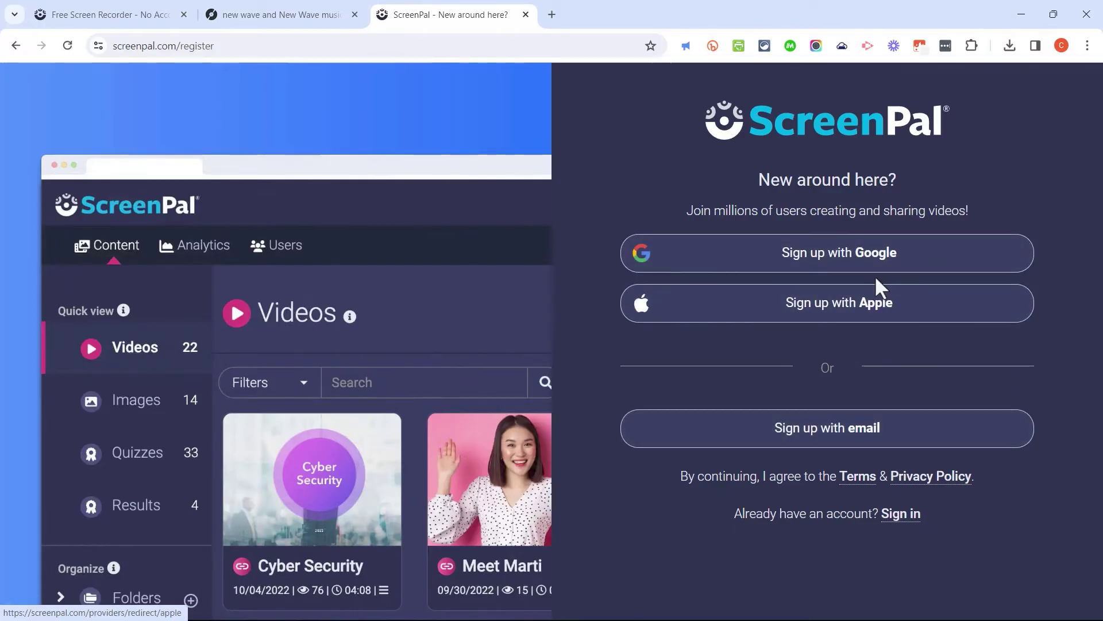
# - Sign up for ScreenPal with Google and set the account's usage to Education
pyautogui.click(871, 258)
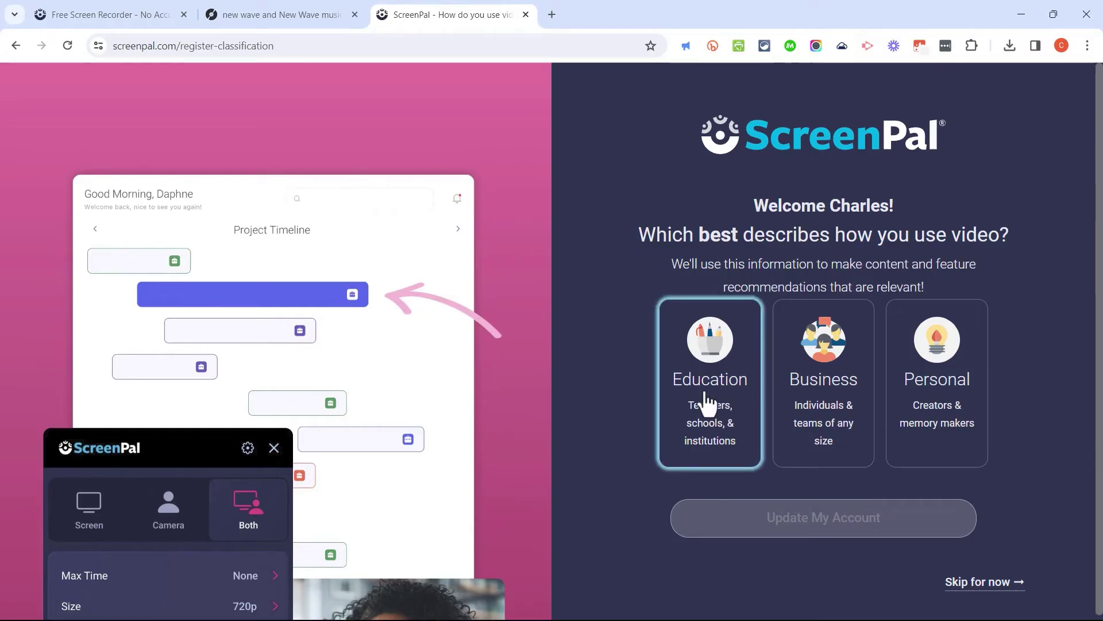
pyautogui.click(712, 418)
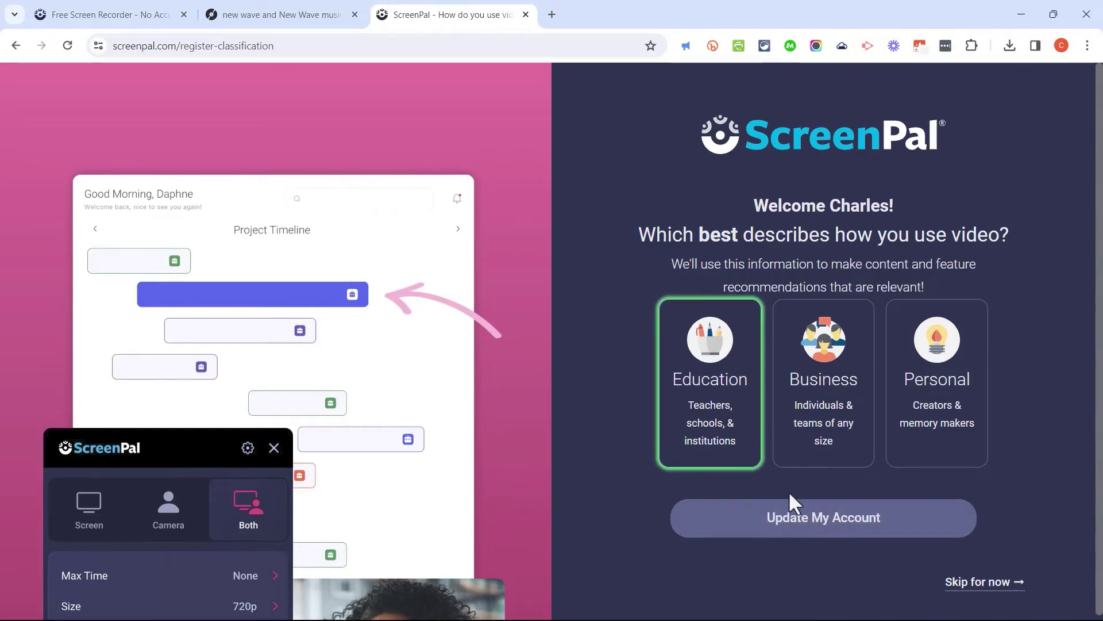
pyautogui.click(778, 525)
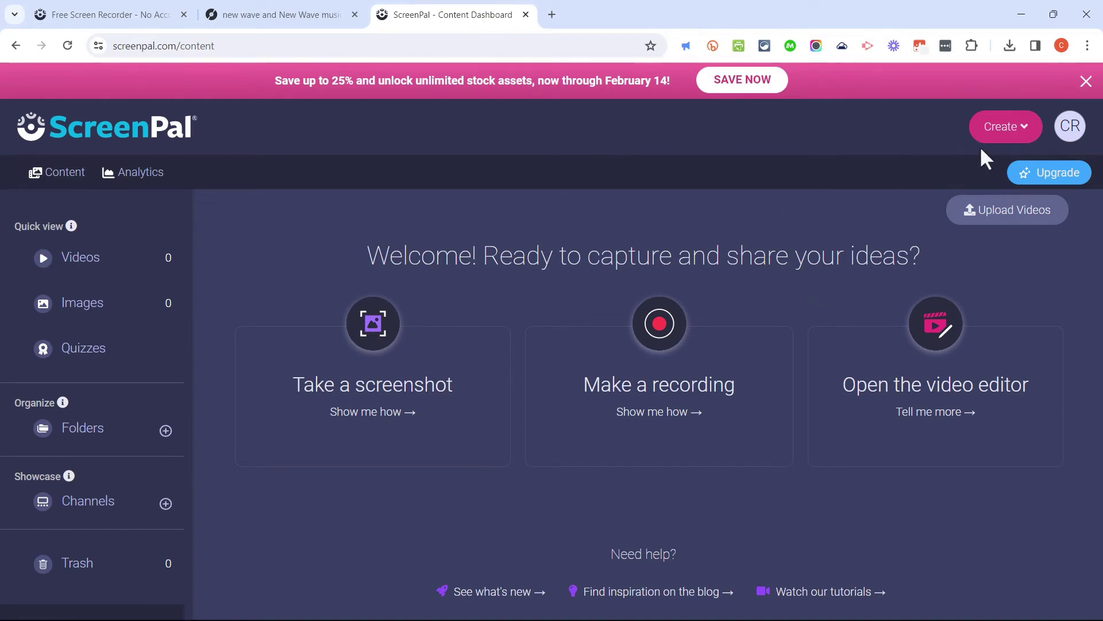
# - Record the dashboard with the desktop recorder, scribbling red pen lines, then pause and finish
pyautogui.click(1000, 129)
pyautogui.click(789, 214)
pyautogui.click(630, 187)
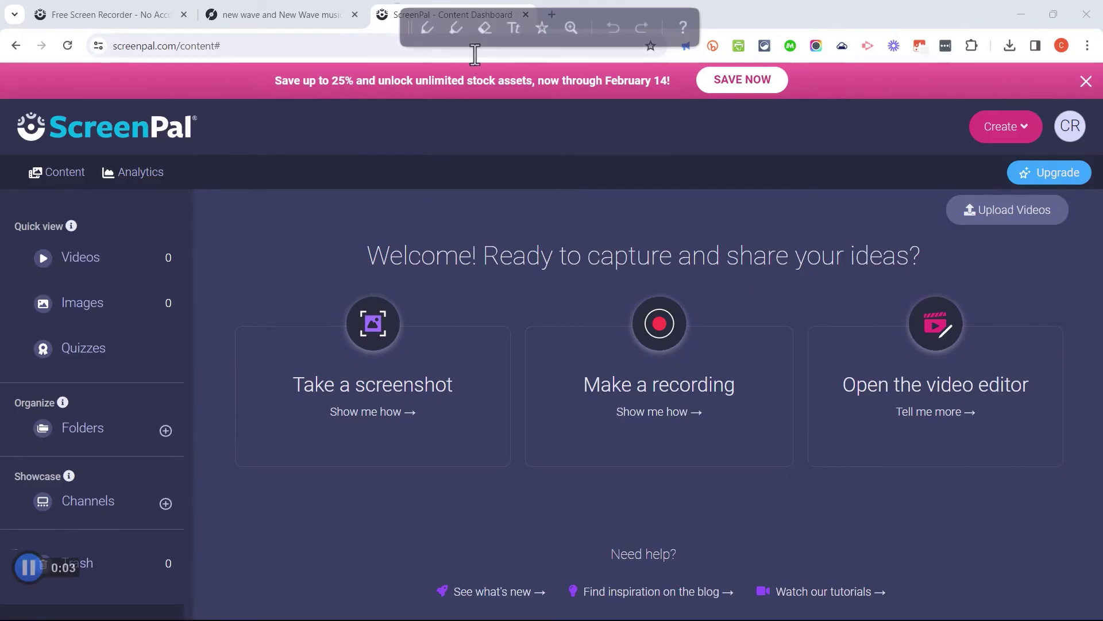
pyautogui.click(428, 28)
pyautogui.moveTo(339, 122)
pyautogui.mouseDown()
pyautogui.moveTo(445, 214)
pyautogui.moveTo(494, 334)
pyautogui.moveTo(534, 373)
pyautogui.moveTo(368, 373)
pyautogui.moveTo(488, 379)
pyautogui.moveTo(626, 282)
pyautogui.mouseUp()
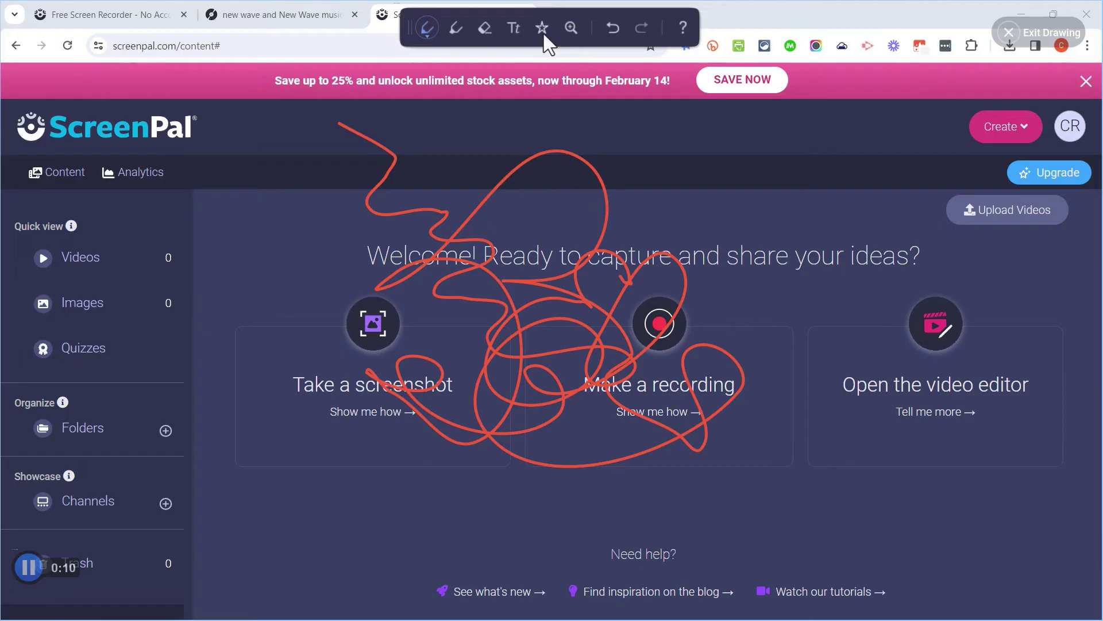
pyautogui.click(23, 564)
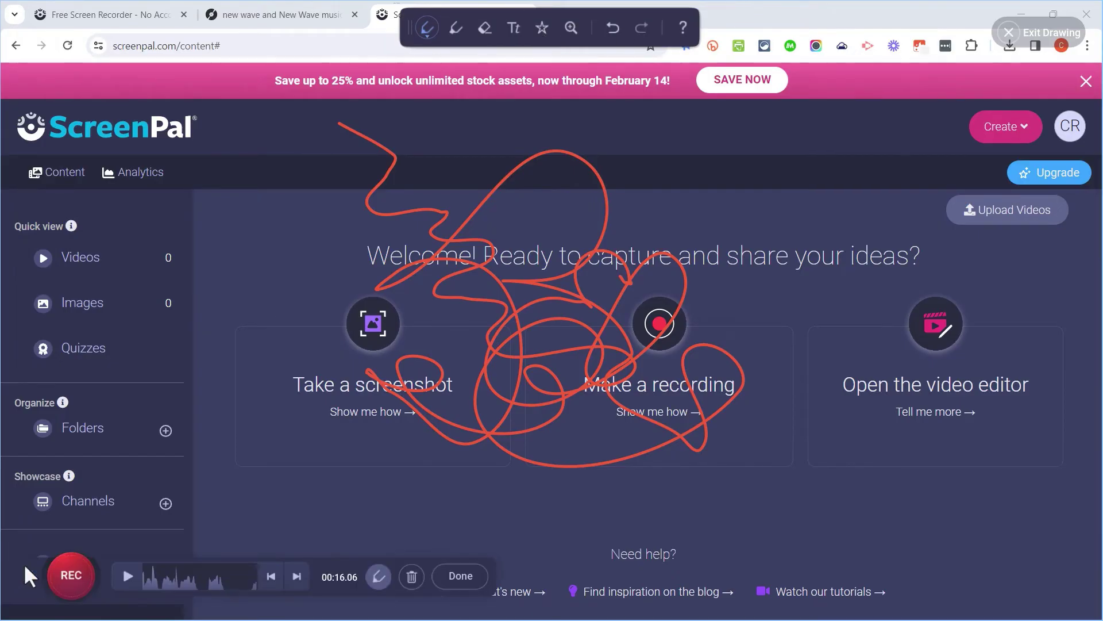
pyautogui.click(440, 574)
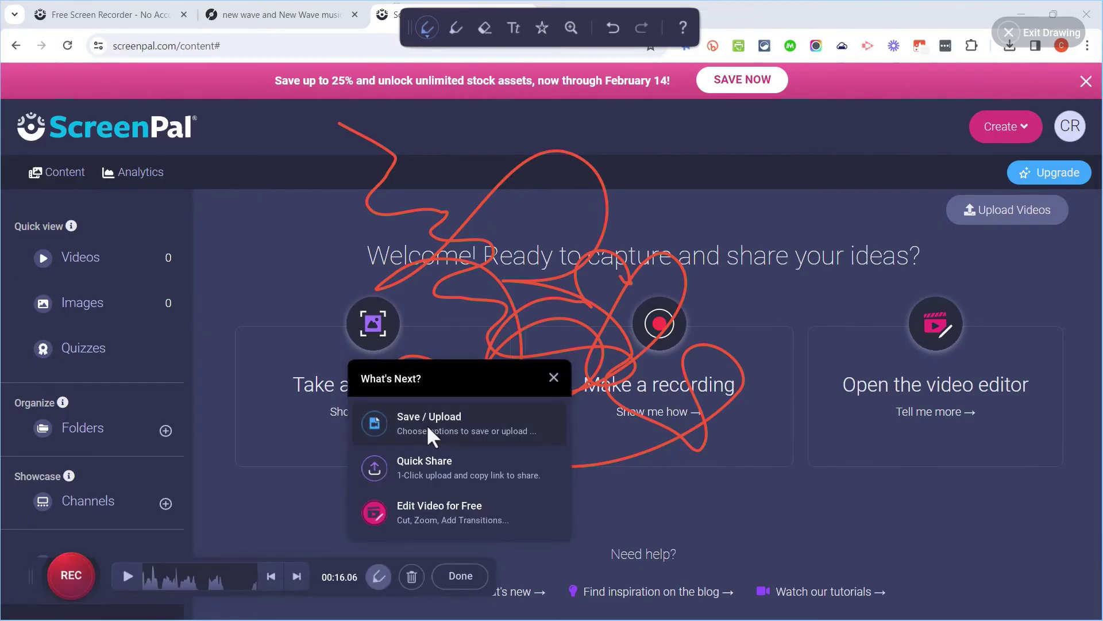
# - Title the clip 'PRactice' and upload it to the ScreenPal account
pyautogui.click(427, 424)
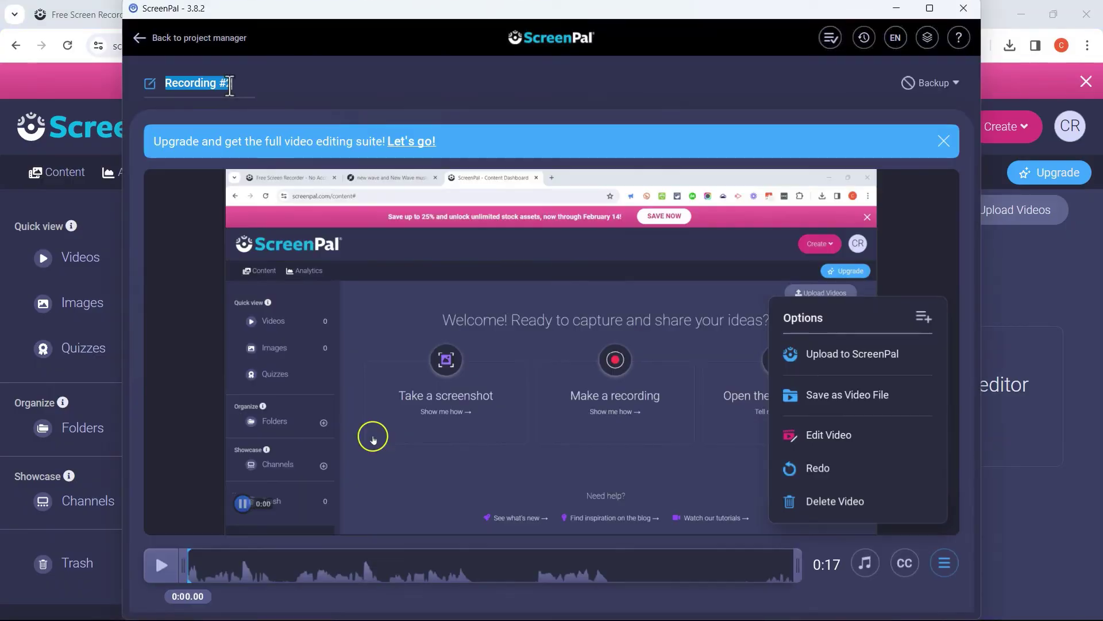
pyautogui.write('PRactice')
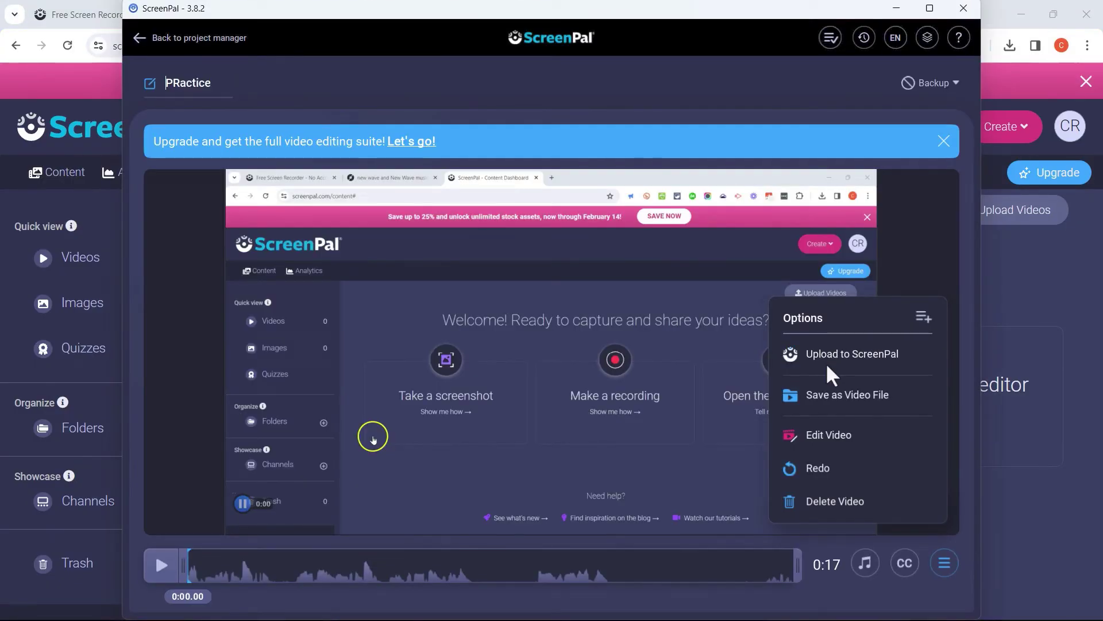
pyautogui.click(847, 354)
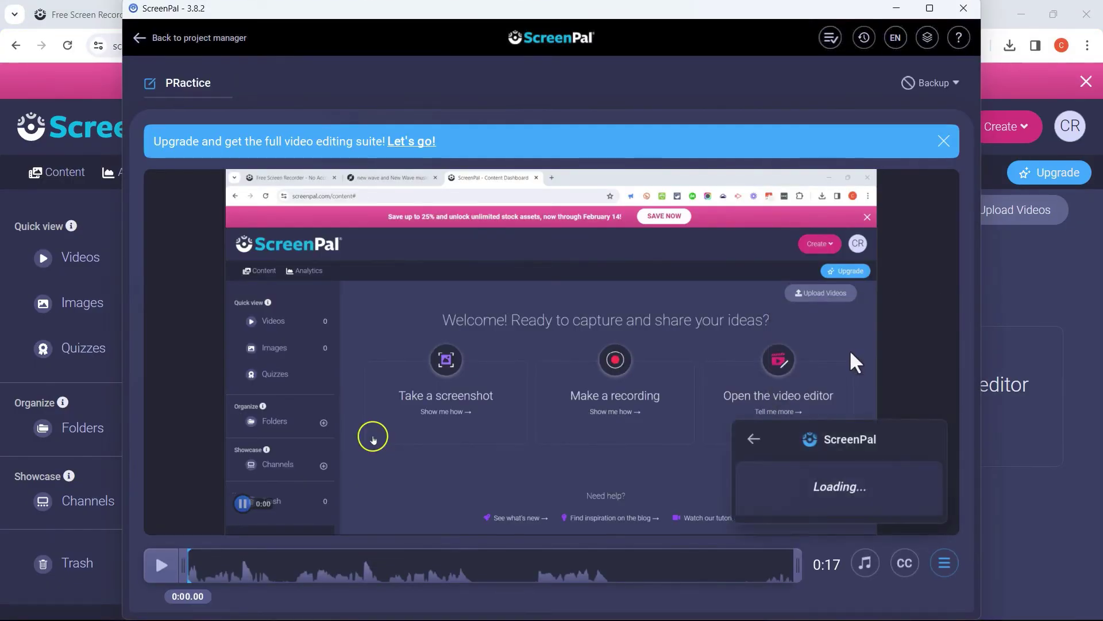
pyautogui.click(850, 474)
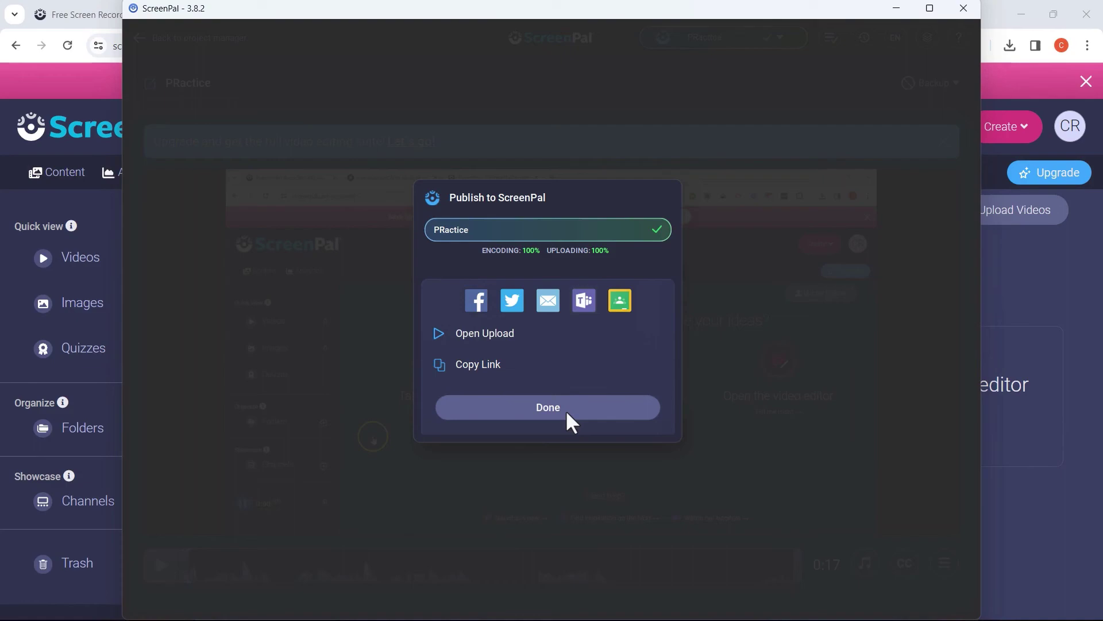
# - Go to the uploaded videos list and open the PRactice video's actions menu
pyautogui.click(565, 409)
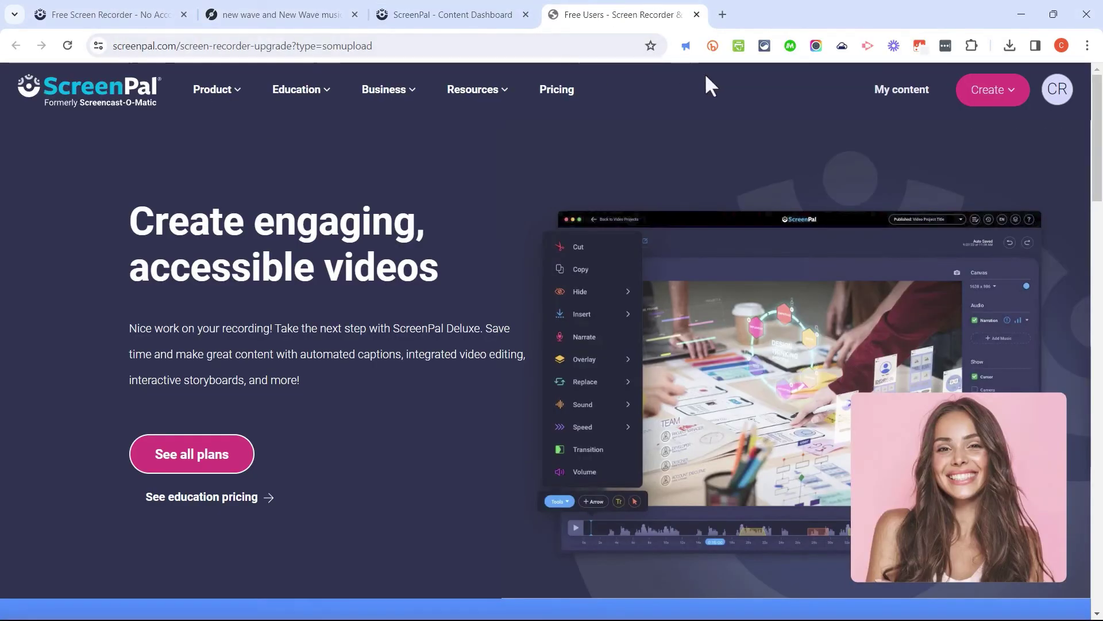
pyautogui.click(901, 97)
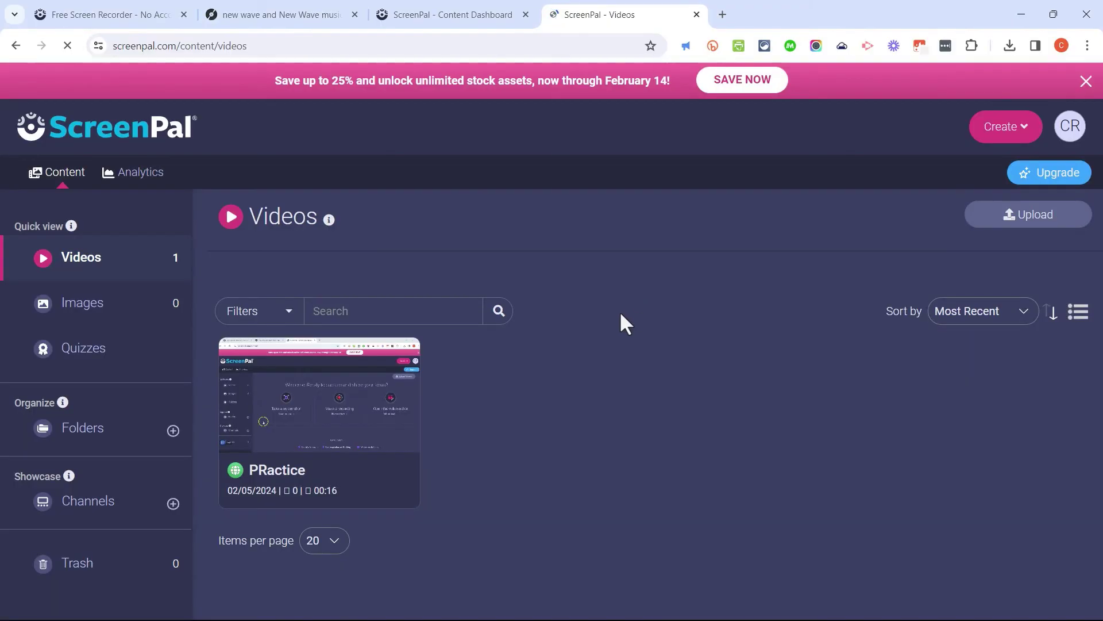
pyautogui.moveTo(340, 425)
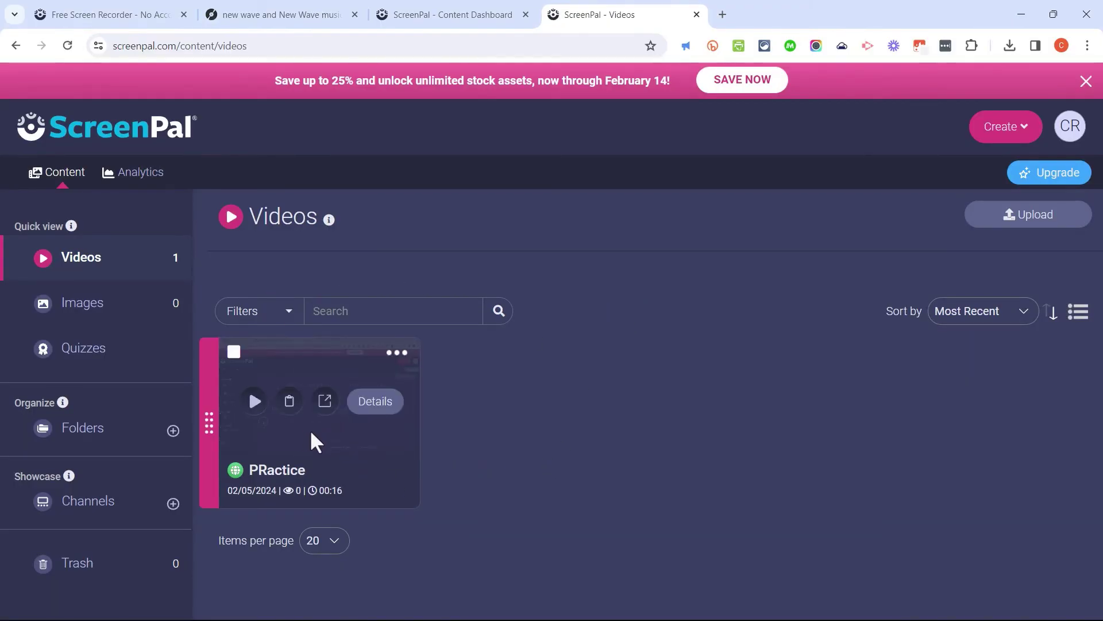
pyautogui.click(397, 353)
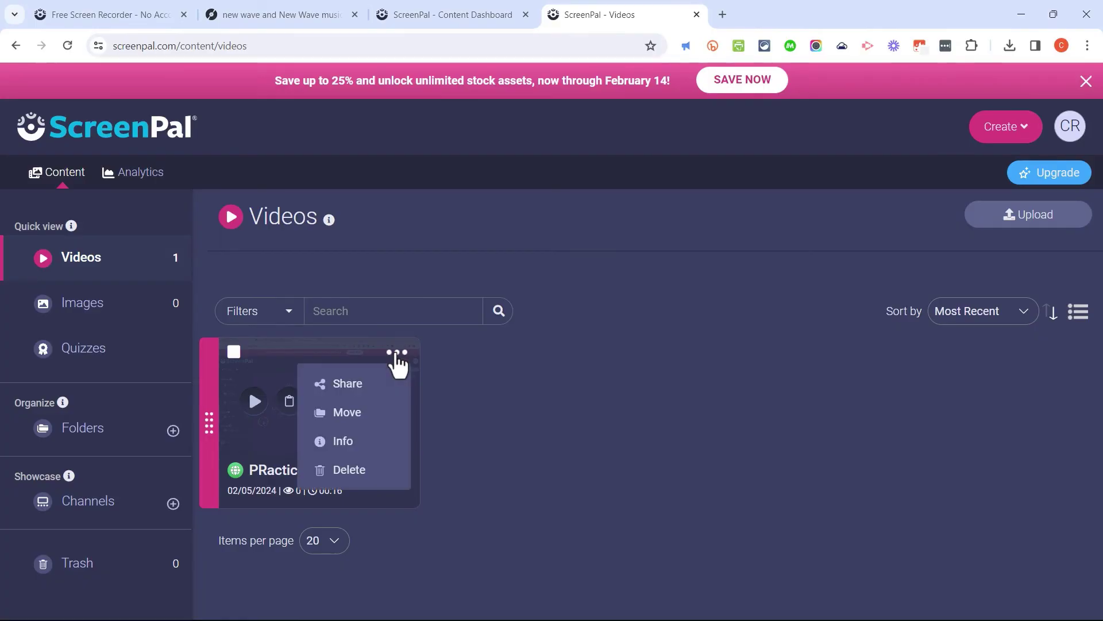
pyautogui.click(396, 353)
pyautogui.click(397, 352)
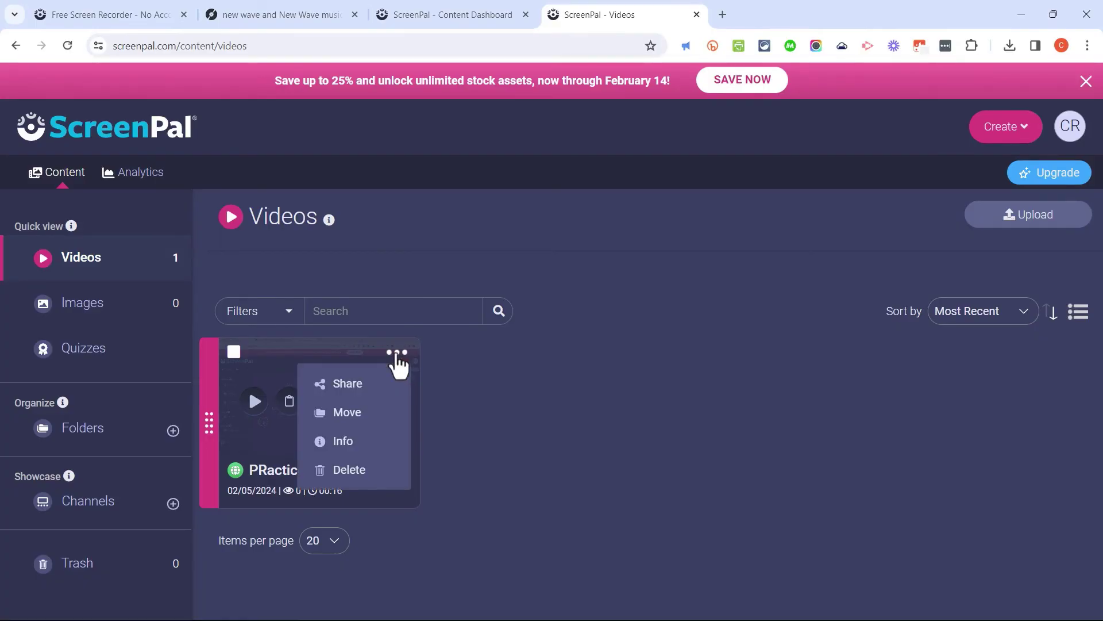
# - View PRactice's sharing settings, close them and return to the previous page
pyautogui.click(346, 386)
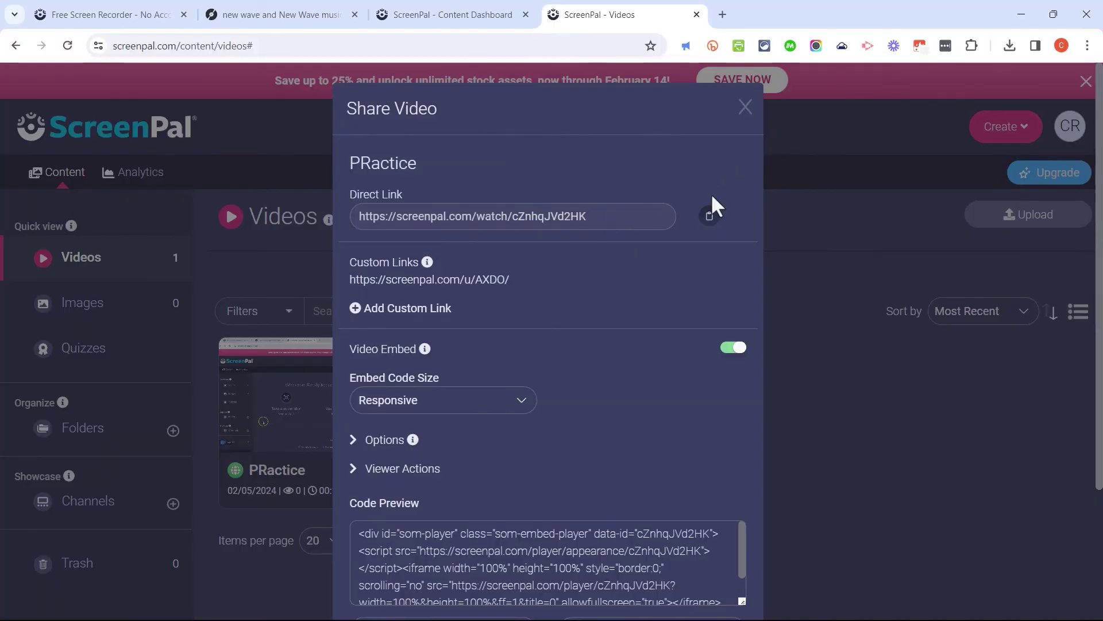
pyautogui.scroll(-3, 561, 483)
pyautogui.scroll(2, 568, 483)
pyautogui.scroll(2, 569, 484)
pyautogui.click(742, 110)
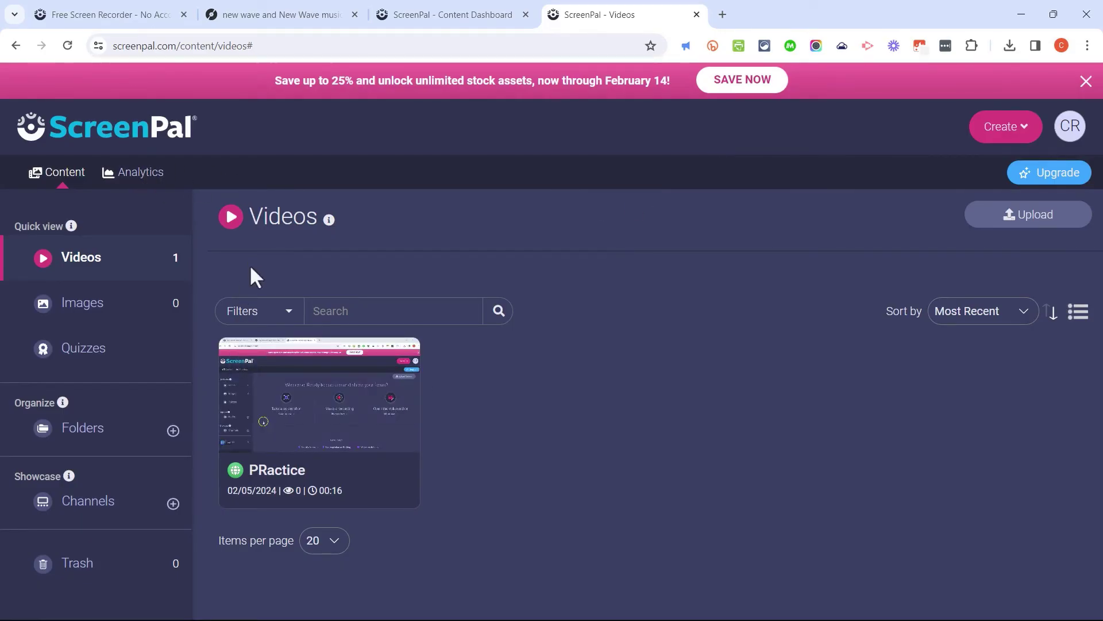
pyautogui.hotkey('alt', 'Left')
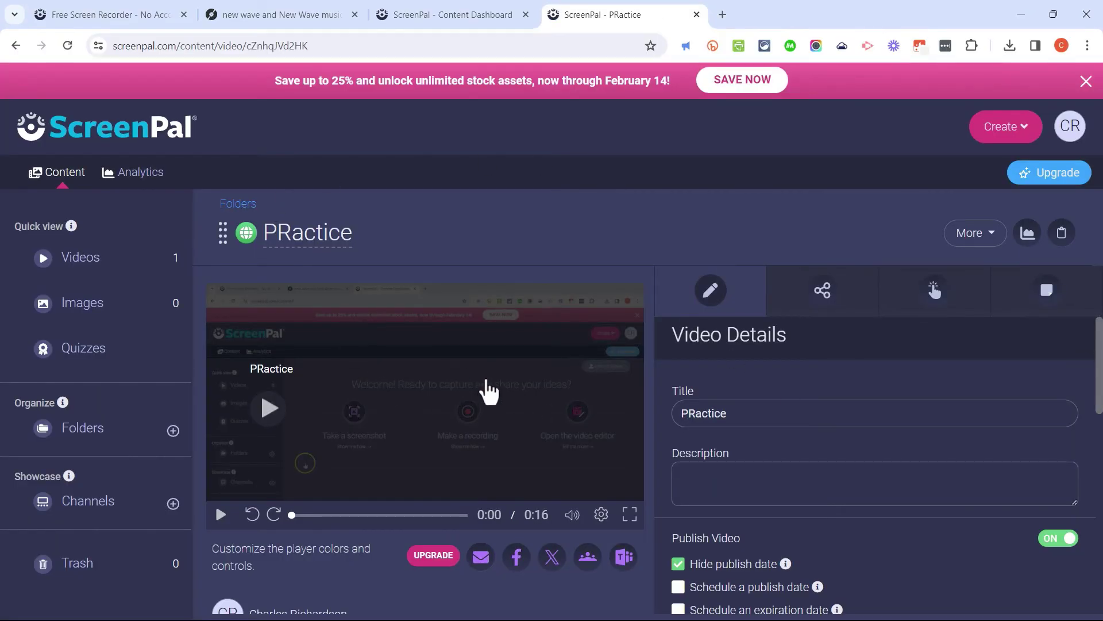
# - Download the PRactice video as MP4 and return to the ScreenPal home page
pyautogui.click(987, 235)
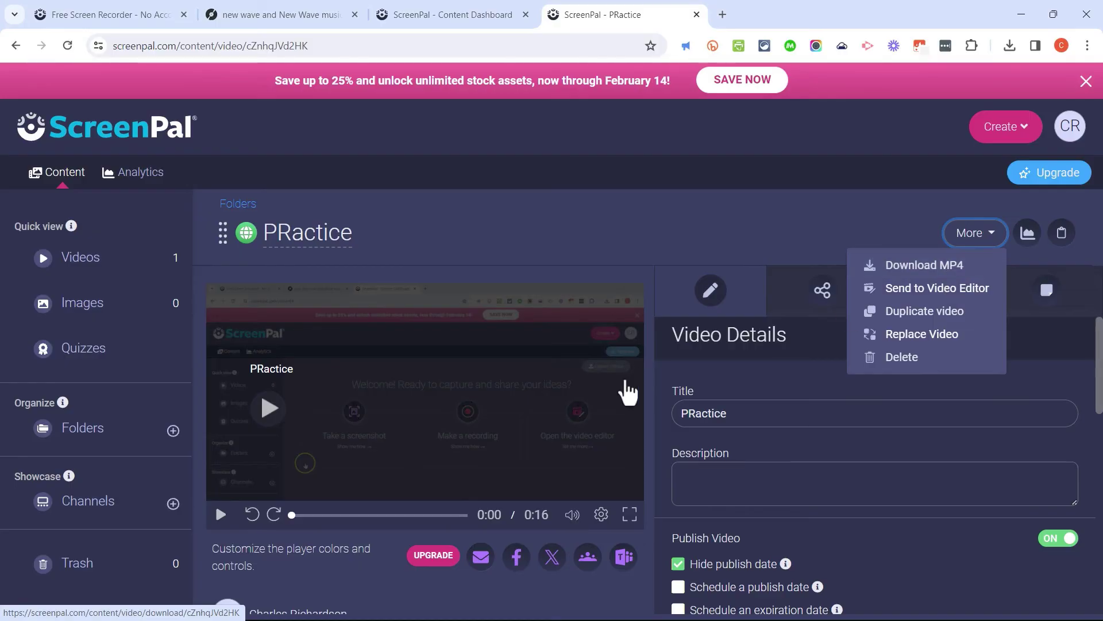
pyautogui.click(948, 269)
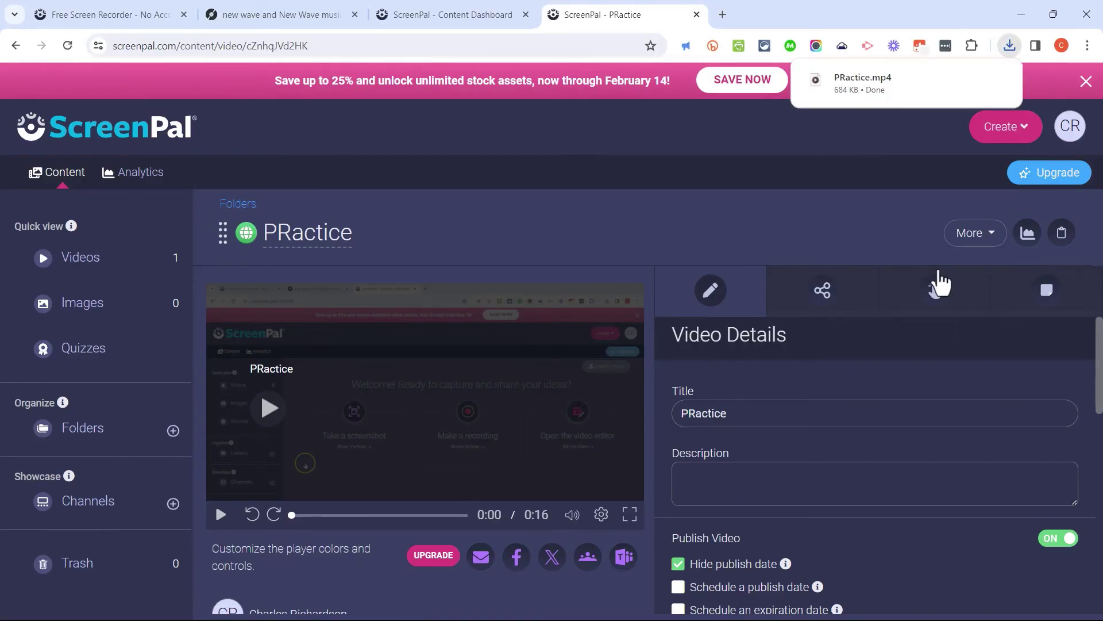
pyautogui.click(141, 133)
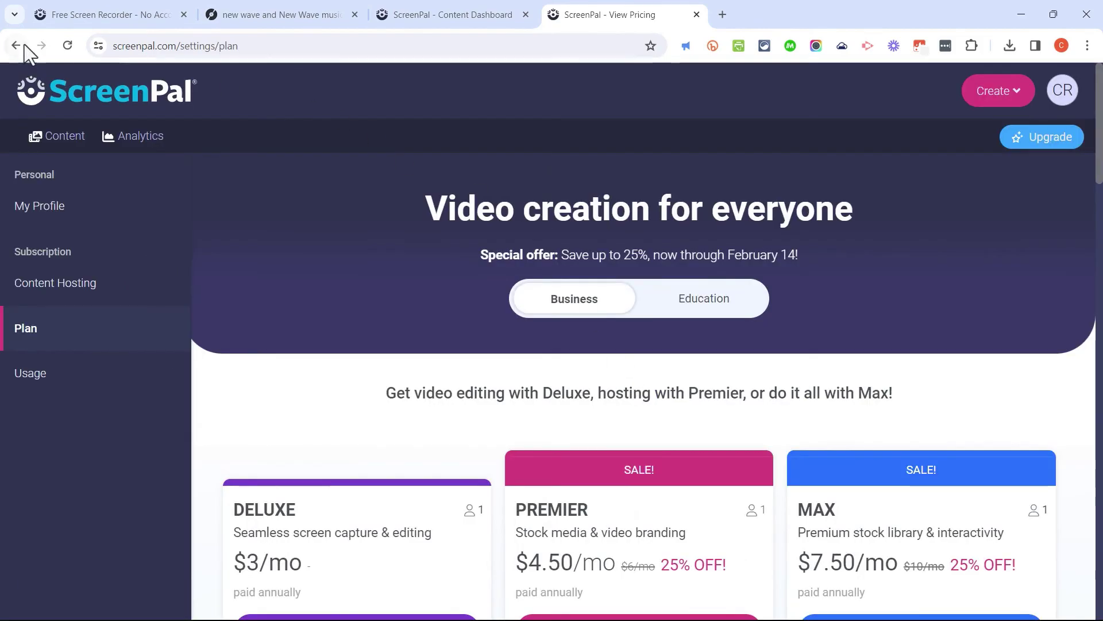
pyautogui.click(16, 45)
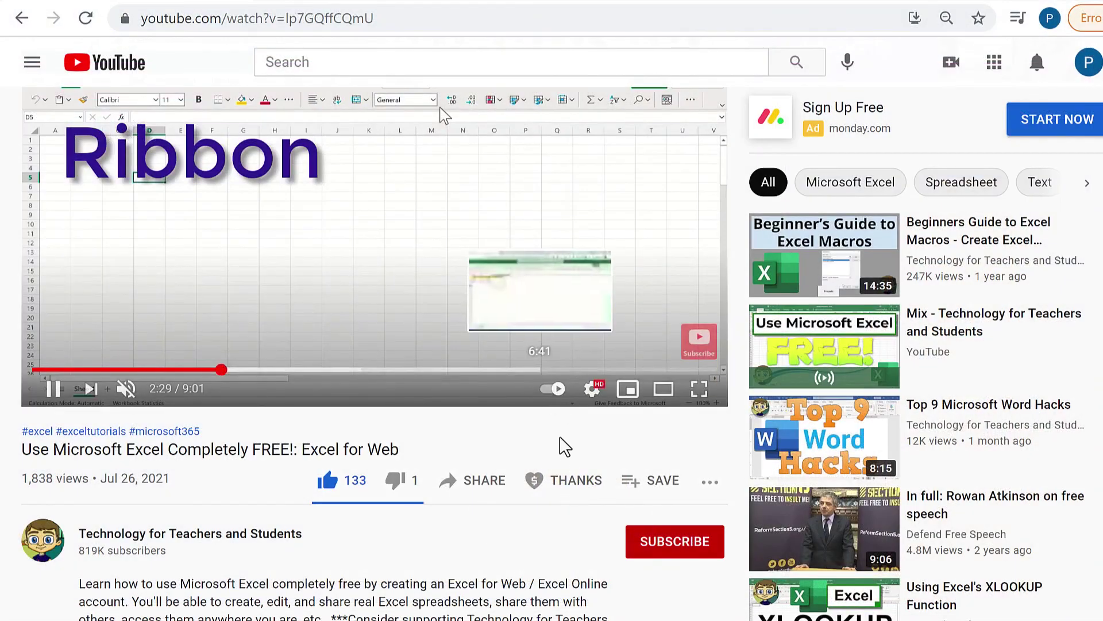
pyautogui.click(586, 489)
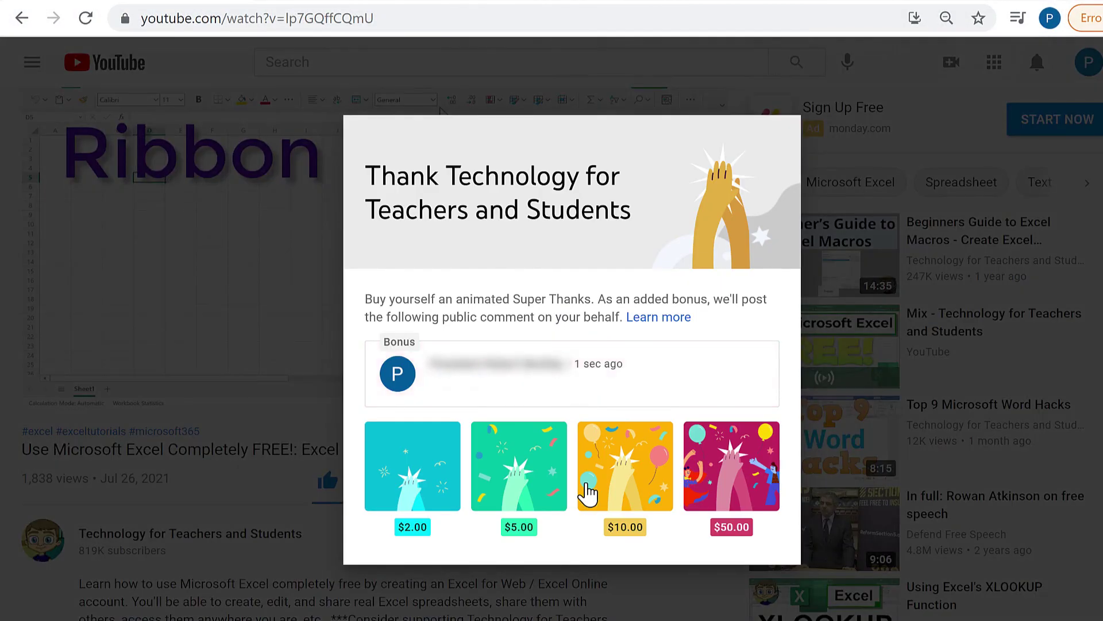